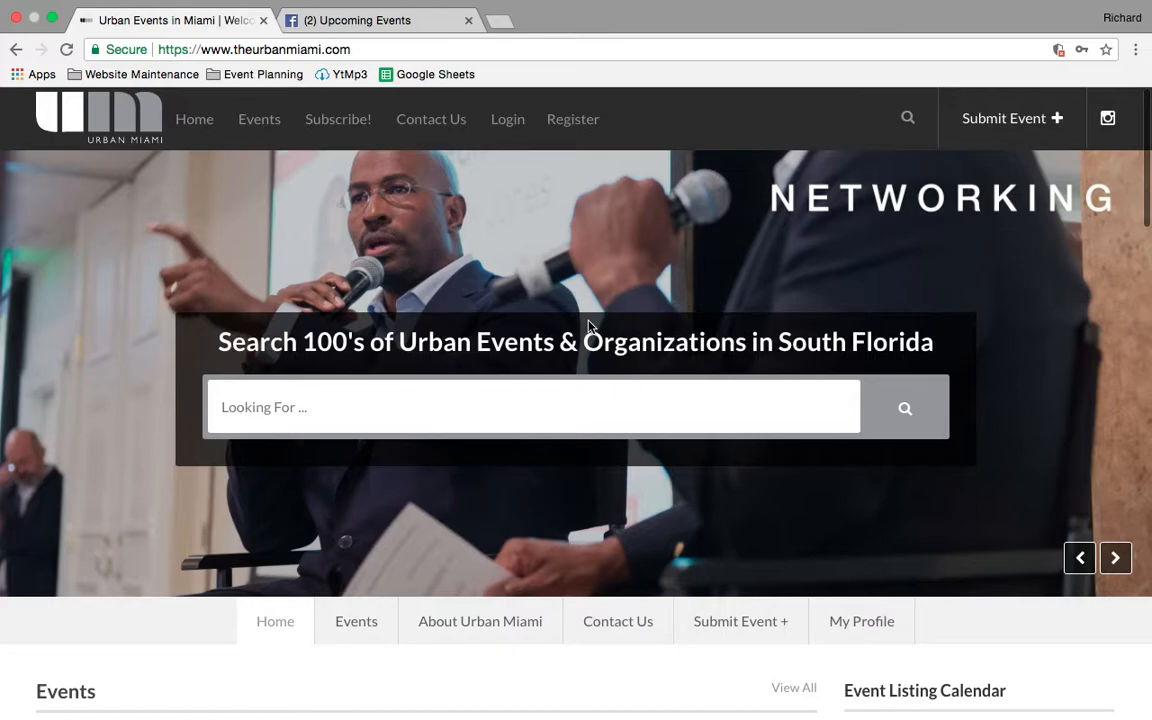
- Sign in to the Urban Miami website with the saved account username and password
{"action": "left_click", "coordinate": [501, 130]}
{"action": "scroll", "coordinate": [540, 490], "scroll_direction": "down", "scroll_amount": 4}
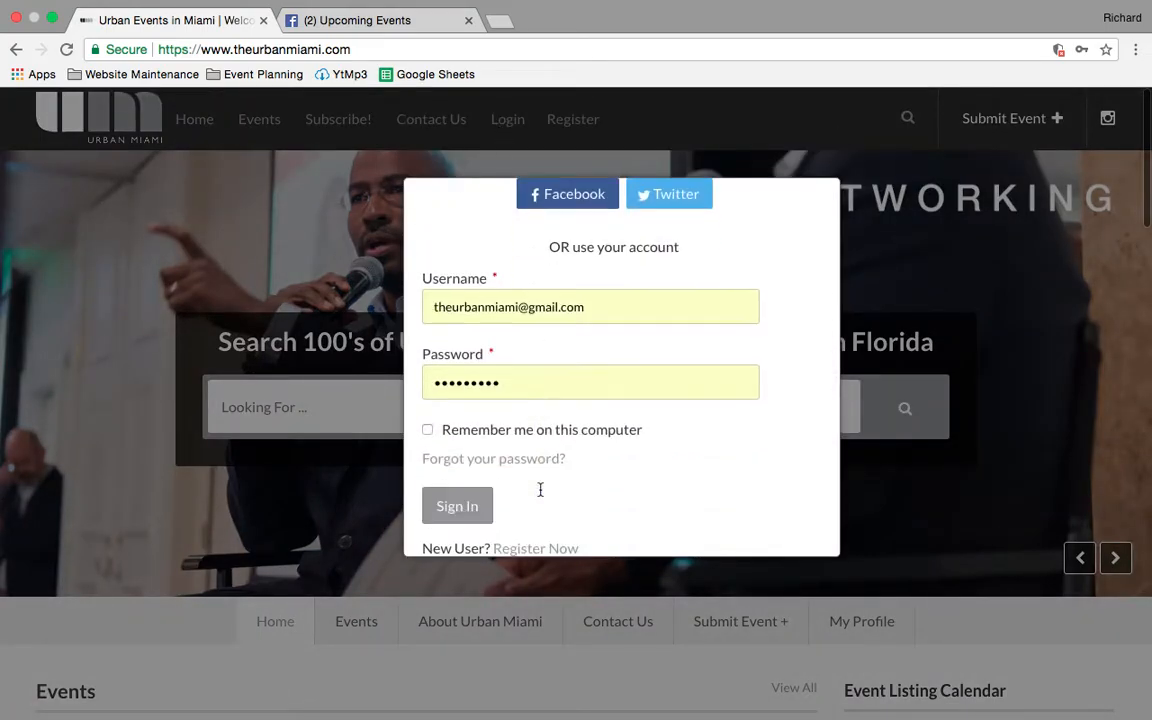
{"action": "scroll", "coordinate": [540, 495], "scroll_direction": "up", "scroll_amount": 3}
{"action": "scroll", "coordinate": [540, 495], "scroll_direction": "down", "scroll_amount": 5}
{"action": "scroll", "coordinate": [540, 495], "scroll_direction": "up", "scroll_amount": 3}
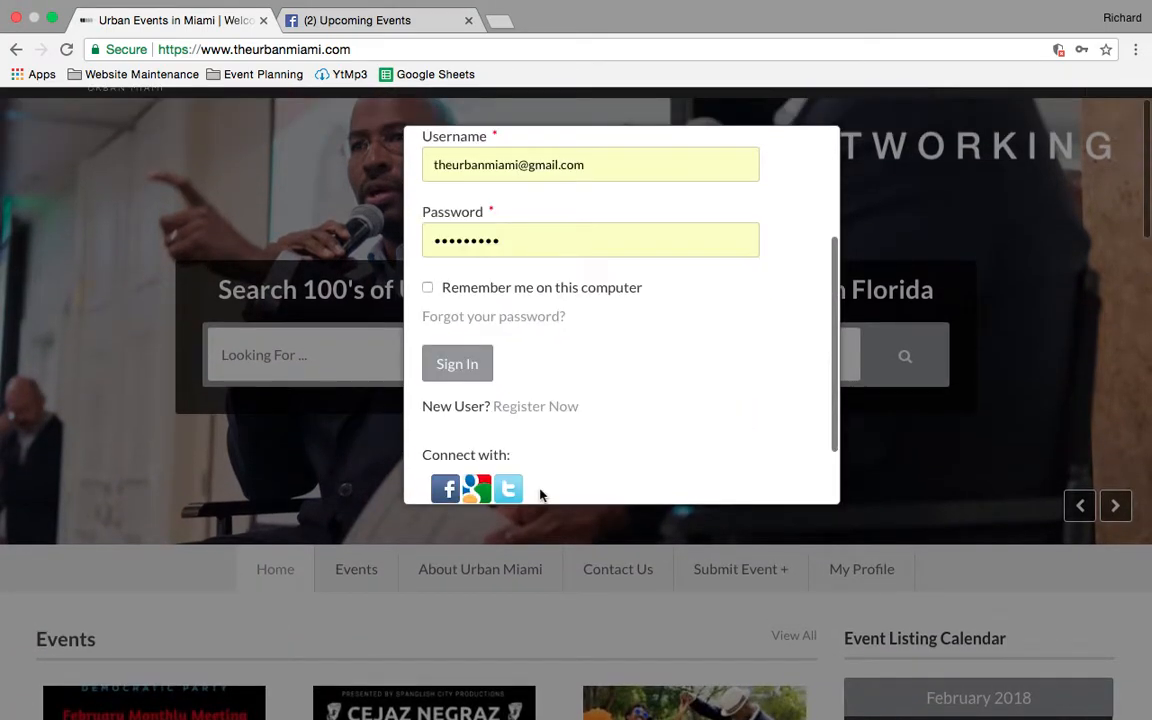
{"action": "scroll", "coordinate": [540, 495], "scroll_direction": "down", "scroll_amount": 2}
{"action": "left_click", "coordinate": [472, 388]}
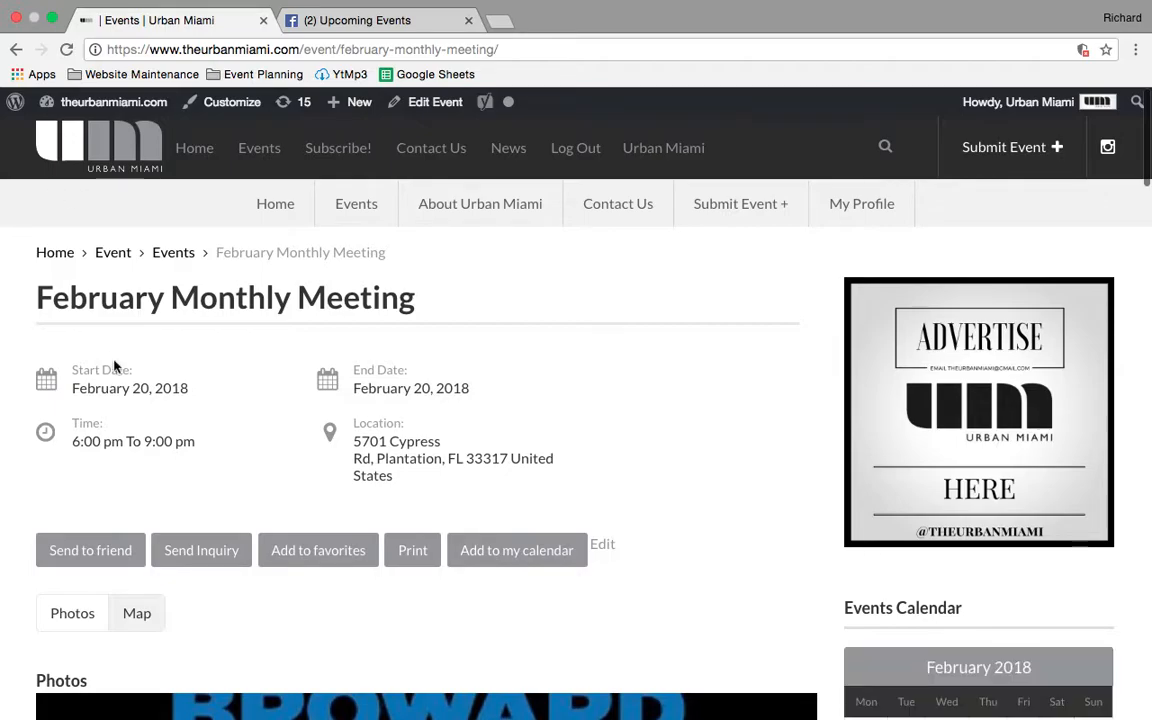
- Look over the February Monthly Meeting event page and open the site's WordPress admin dashboard
{"action": "scroll", "coordinate": [115, 366], "scroll_direction": "down", "scroll_amount": 3}
{"action": "scroll", "coordinate": [115, 366], "scroll_direction": "up", "scroll_amount": 3}
{"action": "scroll", "coordinate": [115, 366], "scroll_direction": "down", "scroll_amount": 3}
{"action": "scroll", "coordinate": [115, 366], "scroll_direction": "down", "scroll_amount": 5}
{"action": "scroll", "coordinate": [115, 366], "scroll_direction": "up", "scroll_amount": 10}
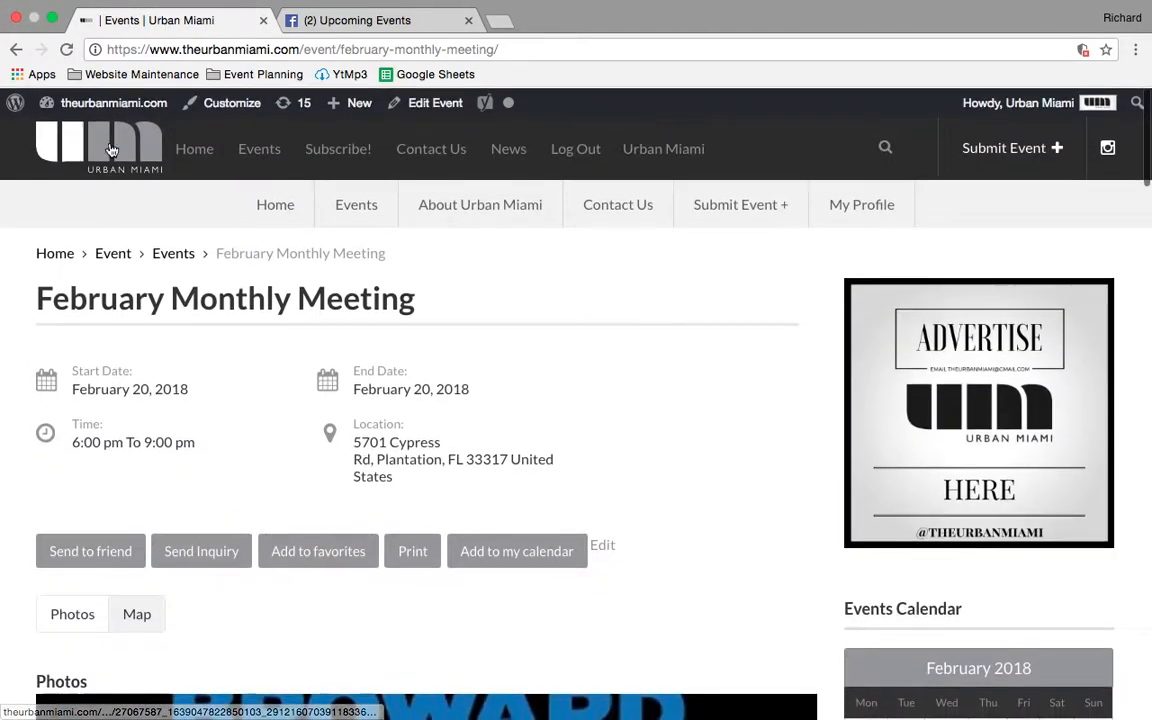
{"action": "mouse_move", "coordinate": [60, 128]}
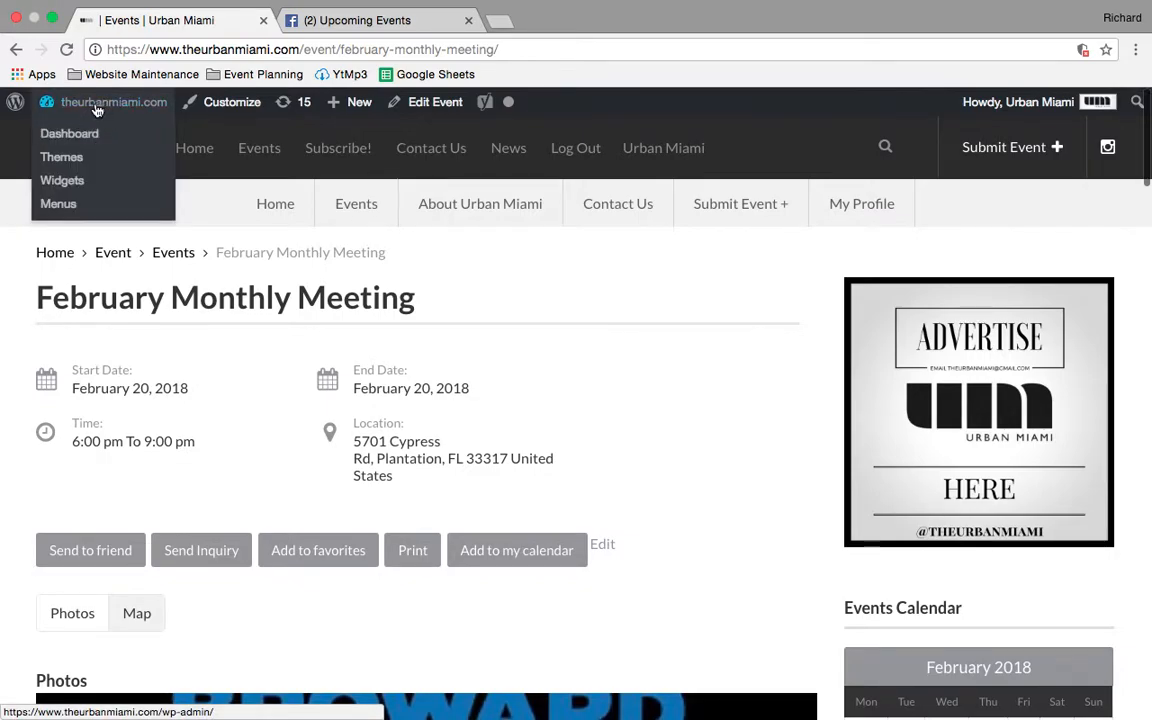
{"action": "left_click", "coordinate": [86, 133]}
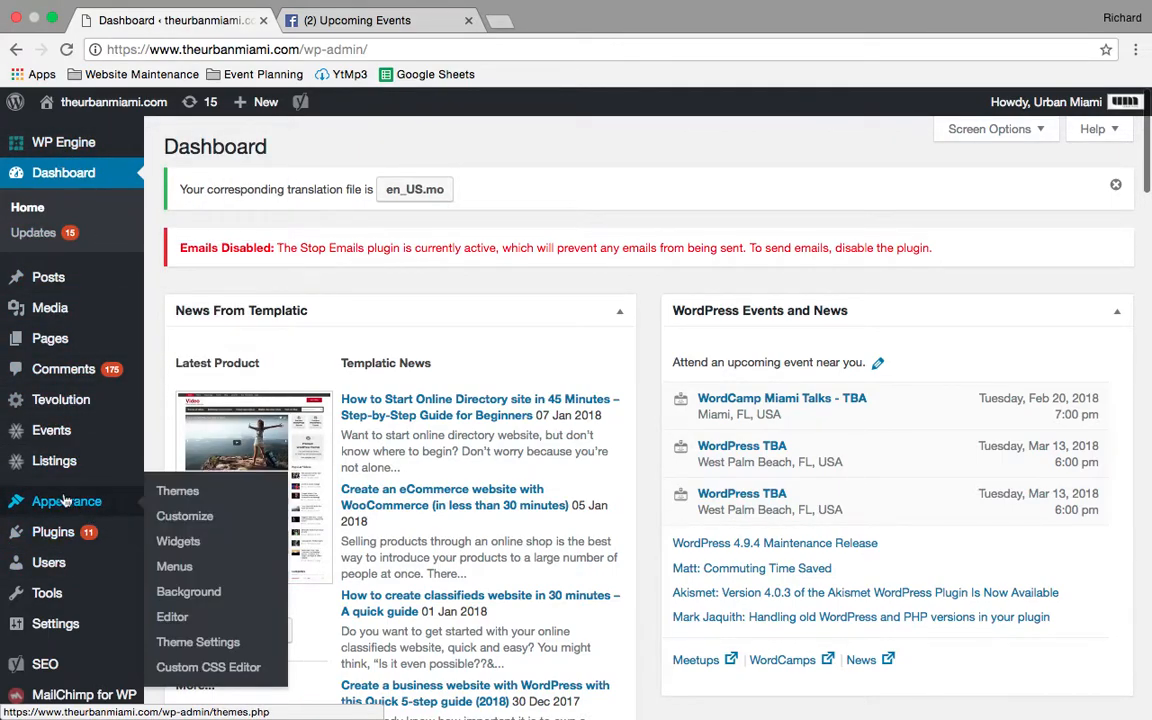
- Open the admin's Events list and review it alongside the Facebook upcoming events calendar
{"action": "left_click", "coordinate": [59, 431]}
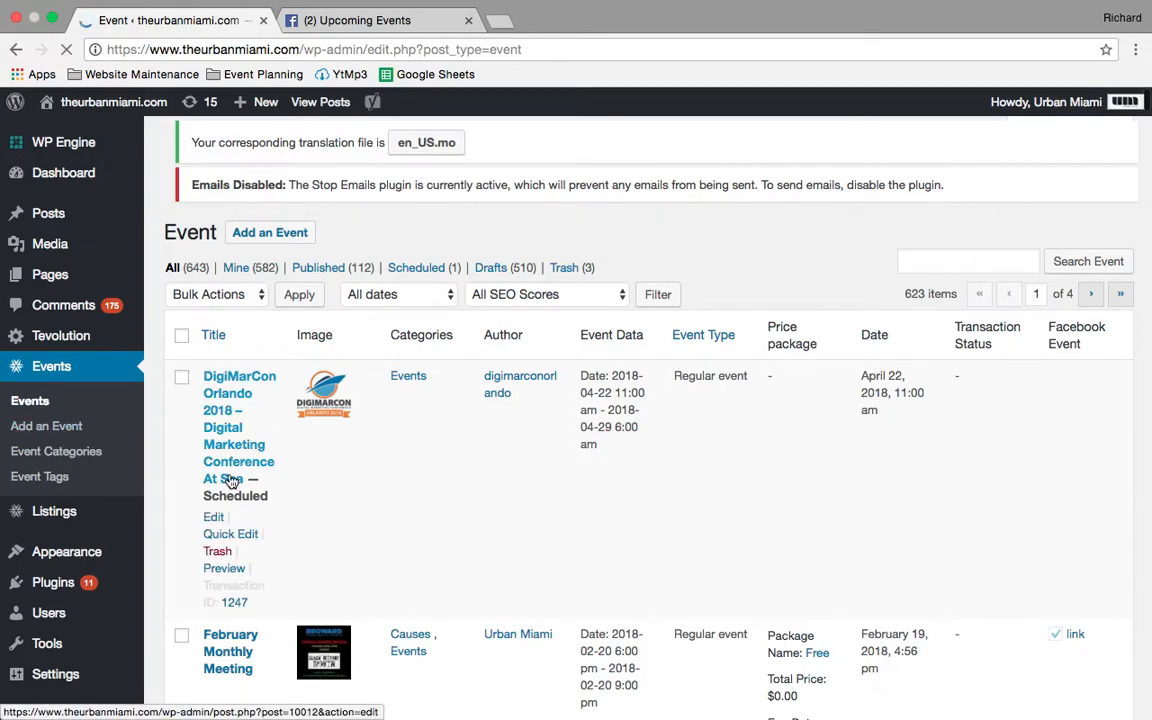
{"action": "scroll", "coordinate": [231, 478], "scroll_direction": "down", "scroll_amount": 3}
{"action": "scroll", "coordinate": [229, 474], "scroll_direction": "up", "scroll_amount": 3}
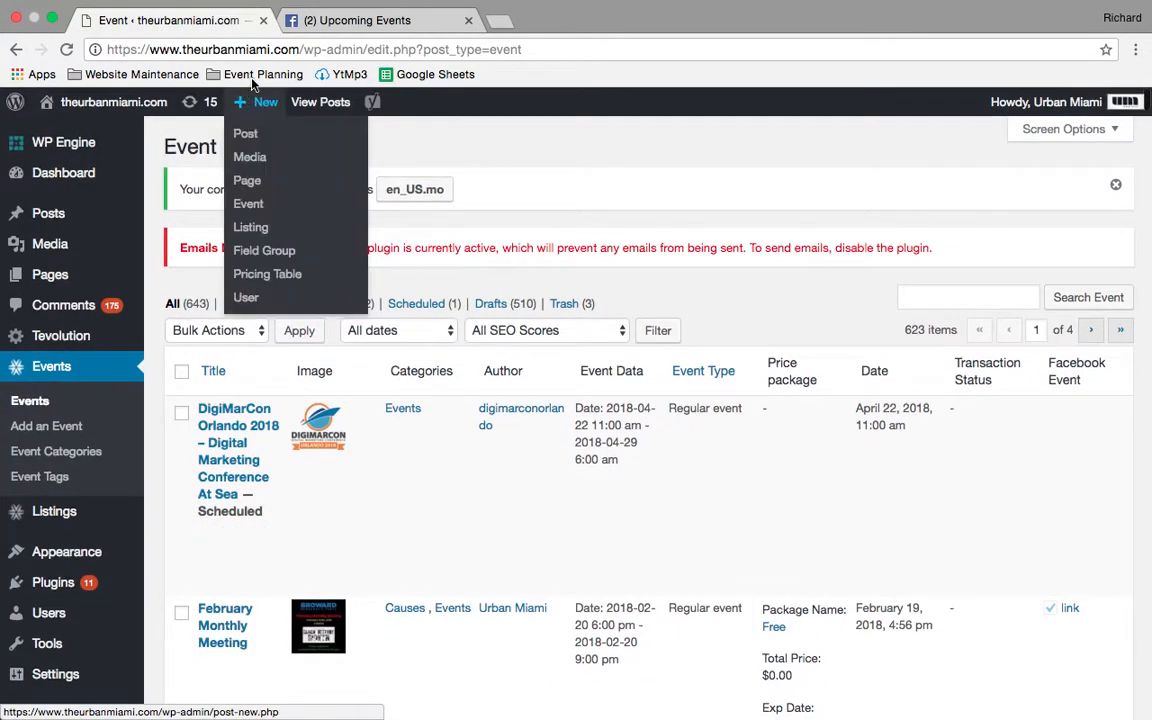
{"action": "left_click", "coordinate": [343, 22]}
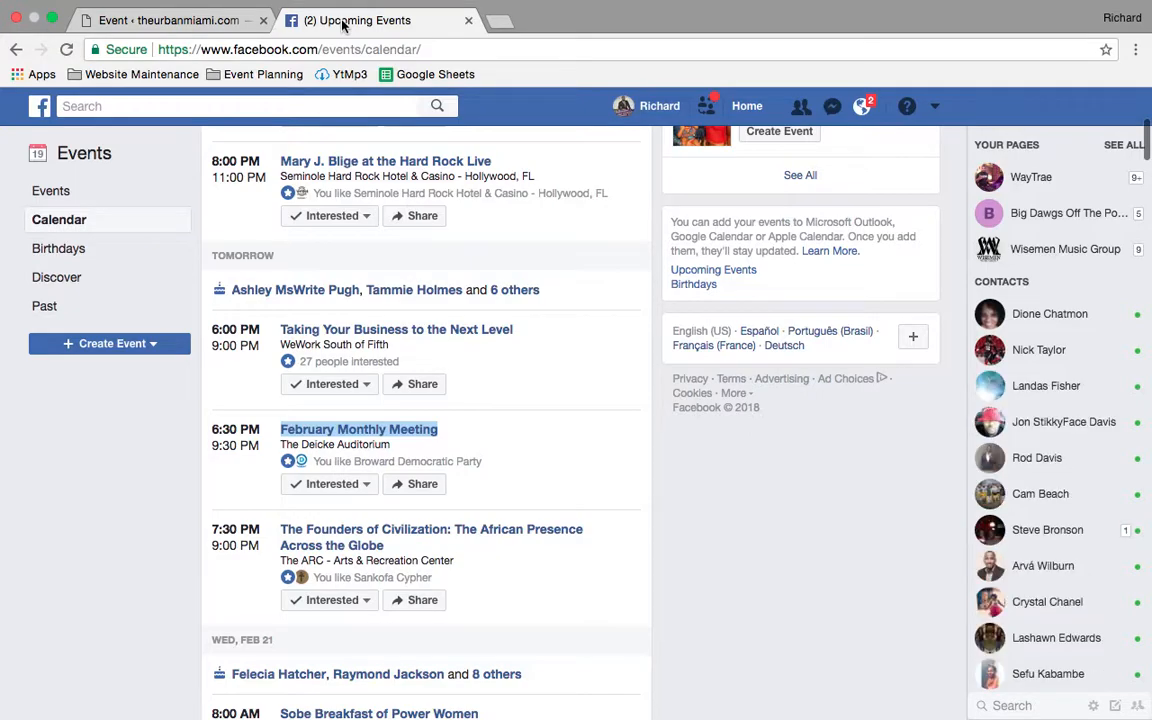
{"action": "left_click", "coordinate": [180, 20]}
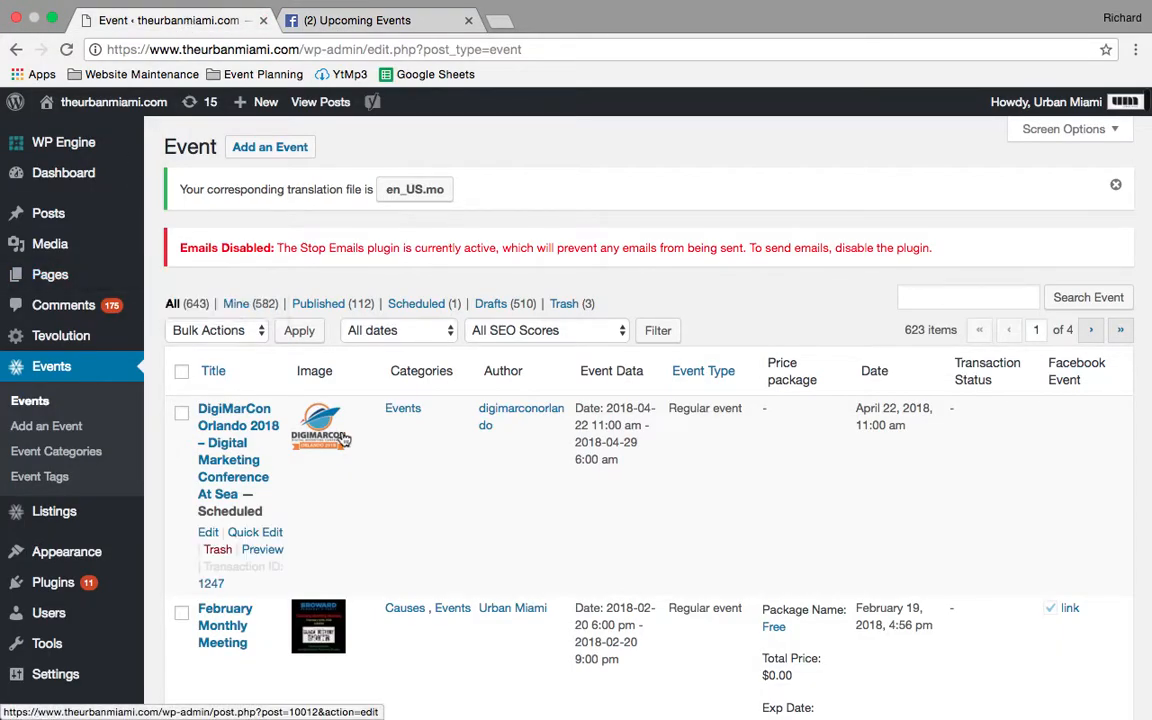
{"action": "scroll", "coordinate": [344, 440], "scroll_direction": "down", "scroll_amount": 5}
{"action": "scroll", "coordinate": [343, 439], "scroll_direction": "up", "scroll_amount": 4}
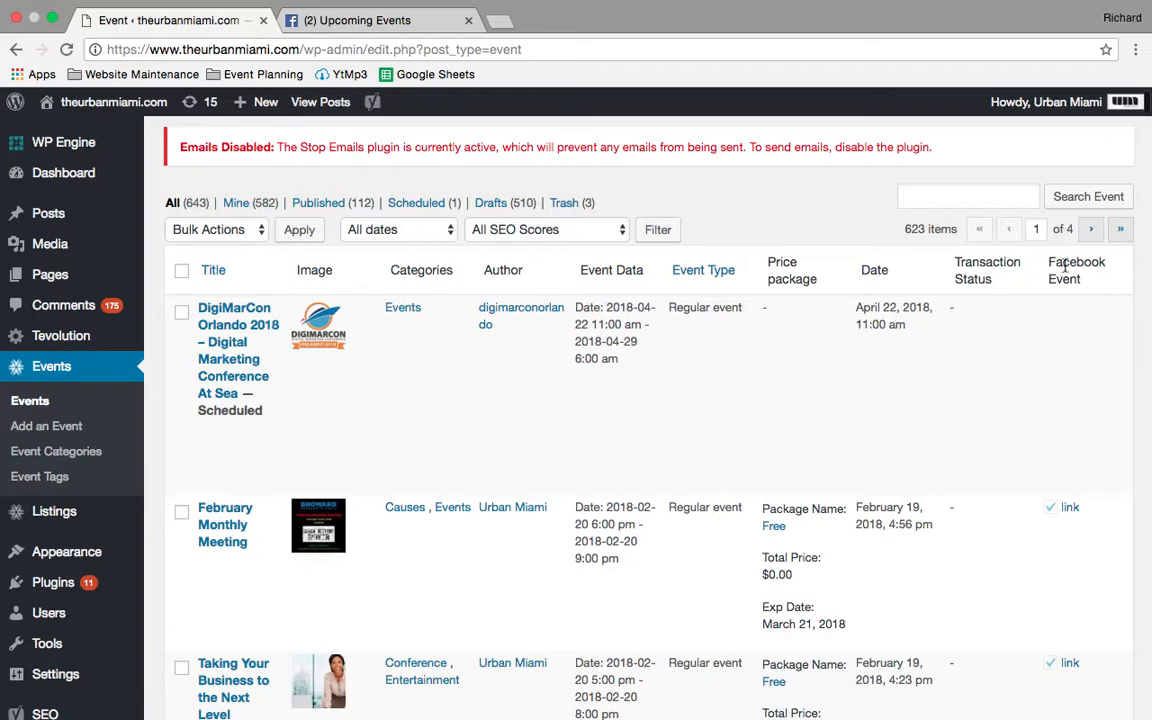
- Open Tevolution's FB Events import settings and go to the How to import section
{"action": "mouse_move", "coordinate": [3, 341]}
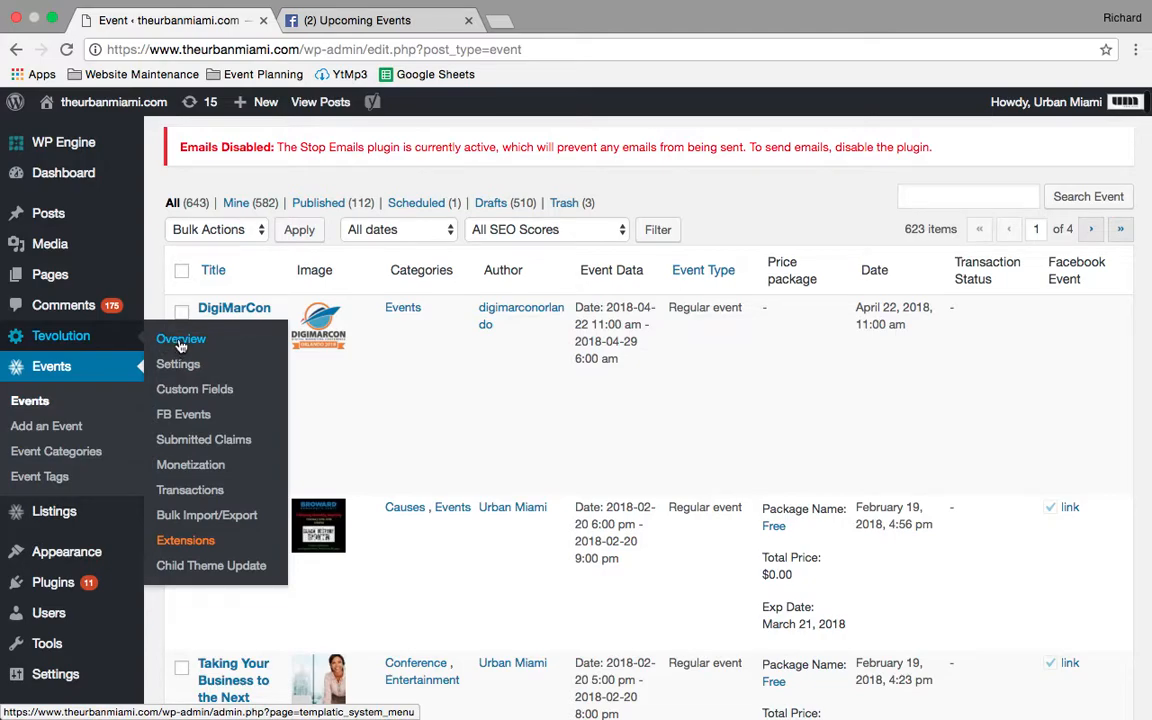
{"action": "left_click", "coordinate": [190, 421]}
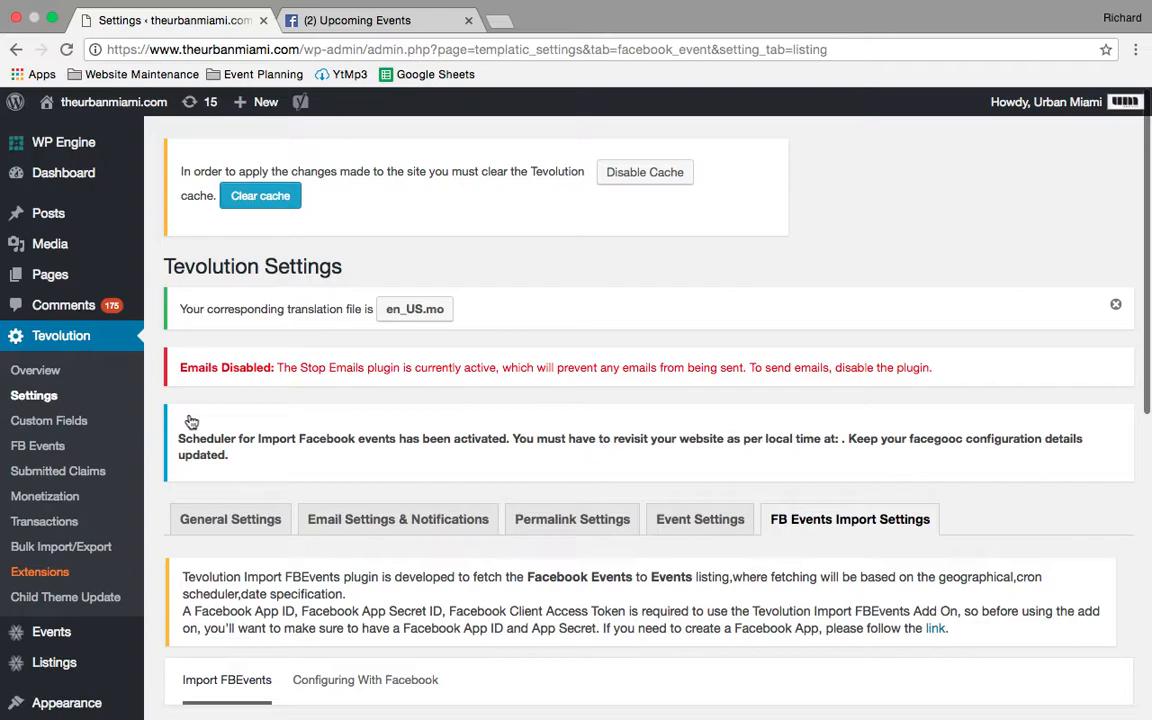
{"action": "scroll", "coordinate": [237, 437], "scroll_direction": "down", "scroll_amount": 10}
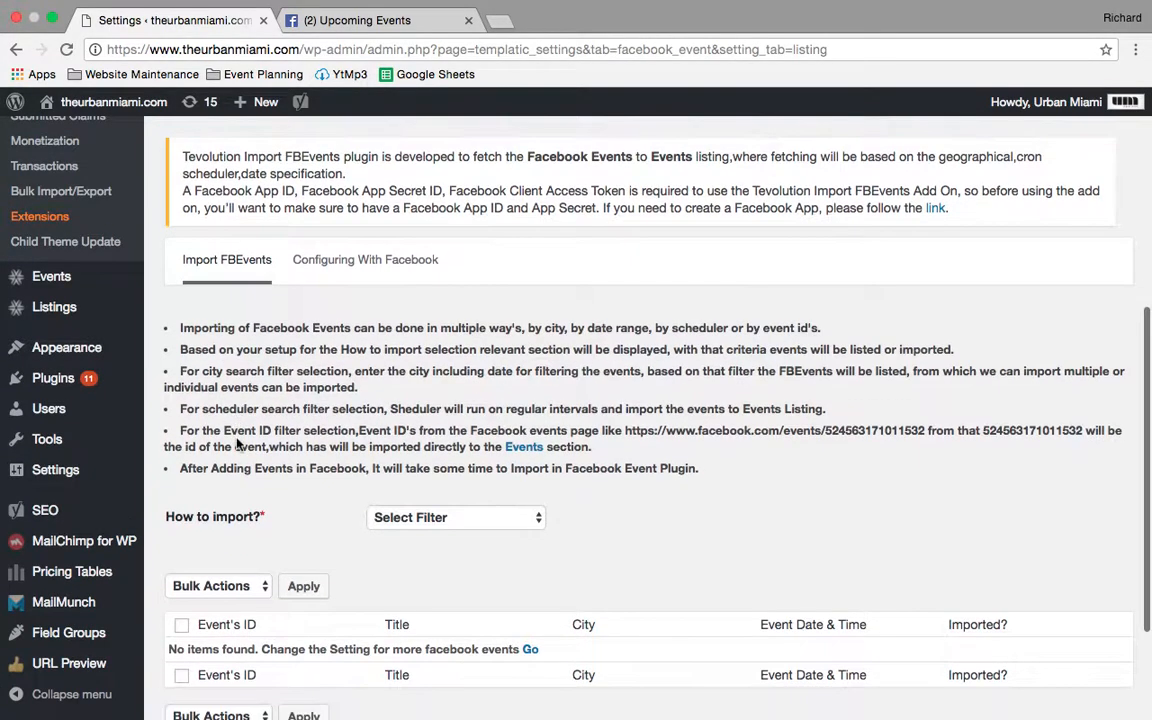
{"action": "scroll", "coordinate": [237, 443], "scroll_direction": "down", "scroll_amount": 2}
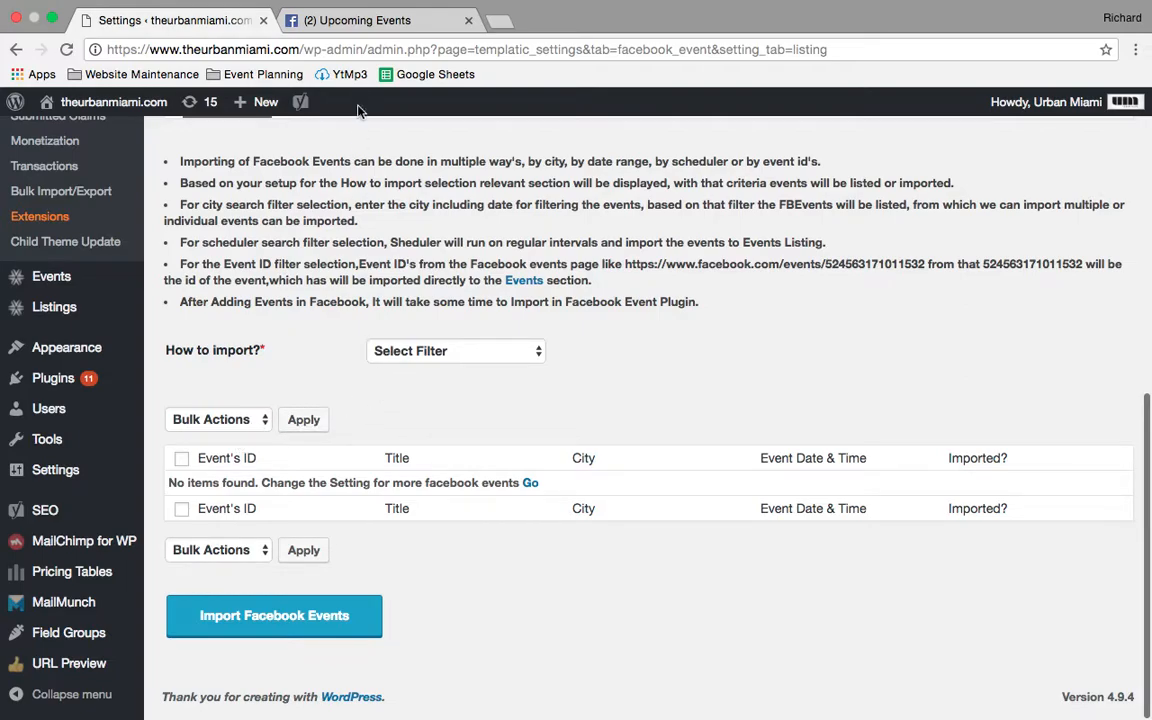
- Switch to the Facebook events calendar and open "The Founders of Civilization: The African Presence Across the Globe" in its own tab
{"action": "left_click", "coordinate": [366, 22]}
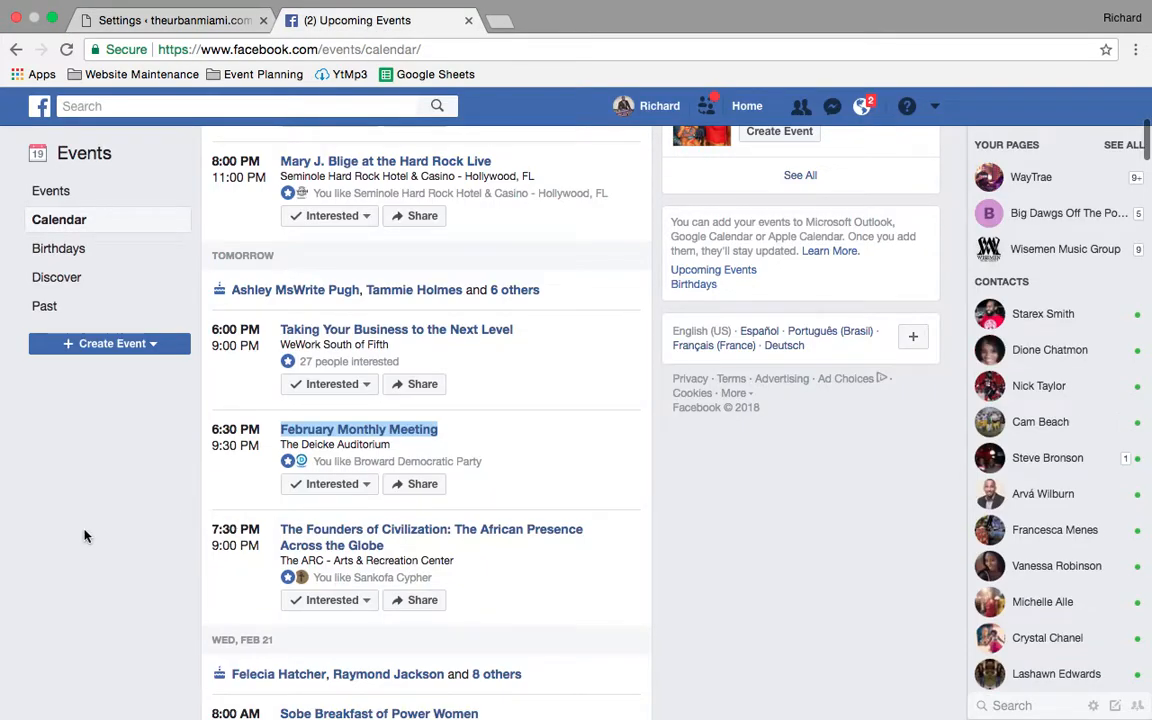
{"action": "left_click", "coordinate": [102, 556]}
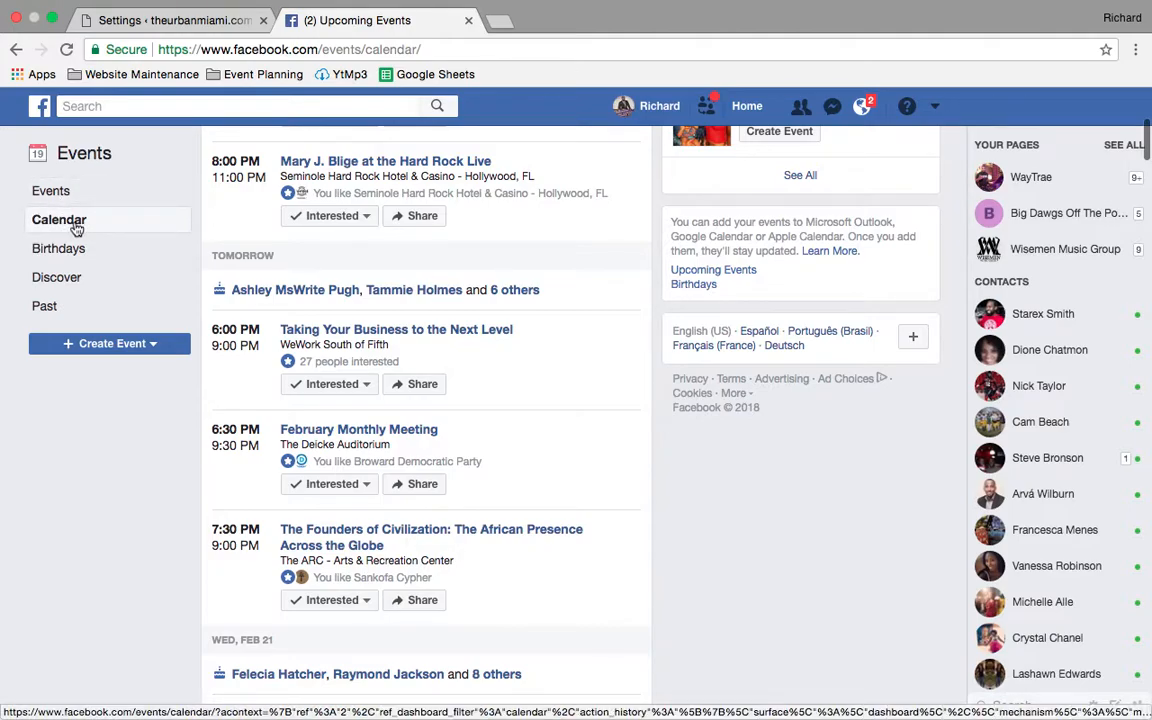
{"action": "scroll", "coordinate": [340, 535], "scroll_direction": "down", "scroll_amount": 2}
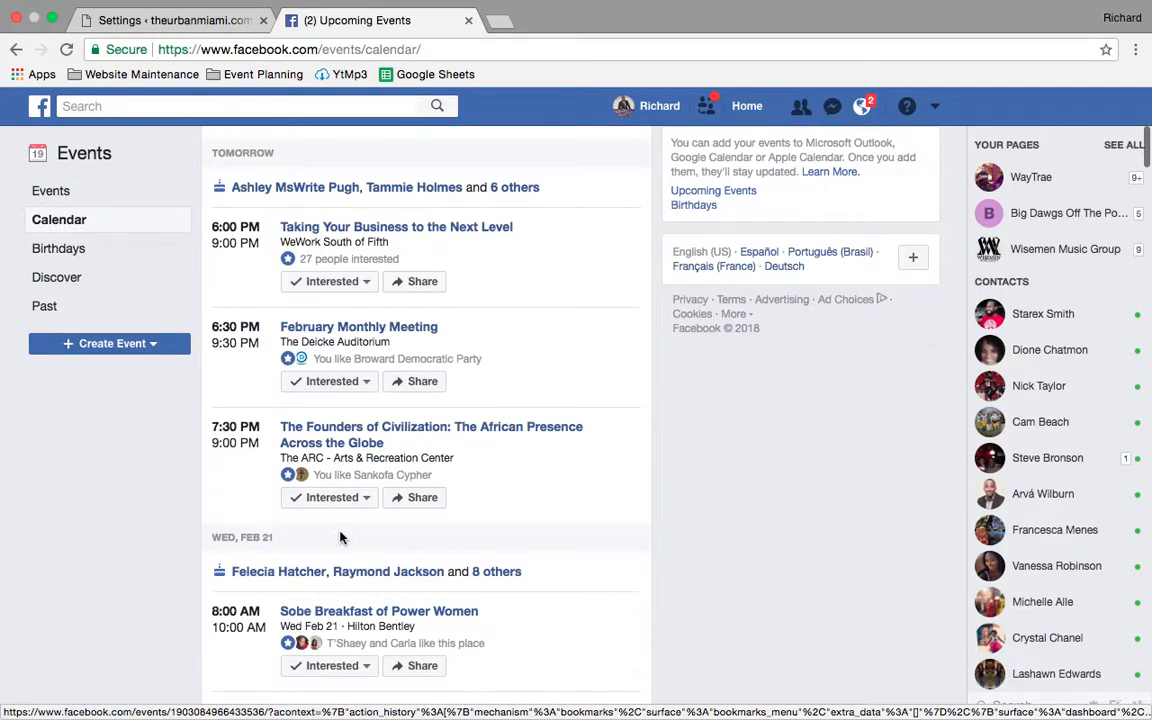
{"action": "scroll", "coordinate": [341, 536], "scroll_direction": "down", "scroll_amount": 4}
{"action": "scroll", "coordinate": [342, 535], "scroll_direction": "up", "scroll_amount": 3}
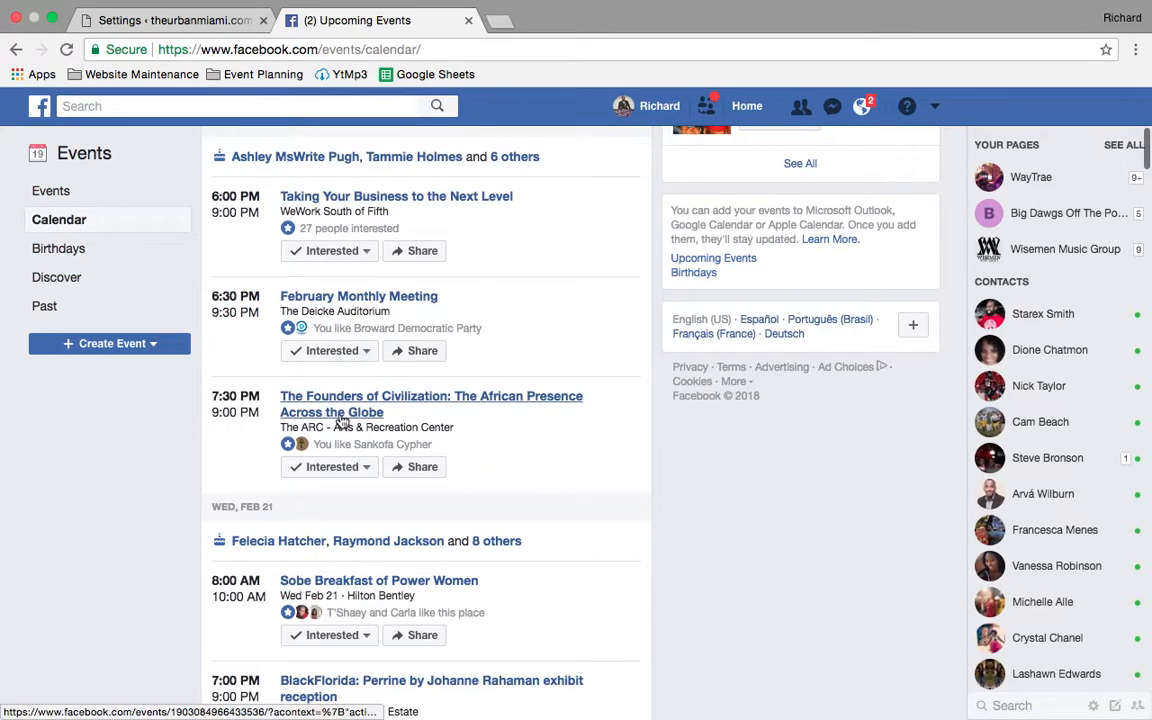
{"action": "mouse_move", "coordinate": [342, 419]}
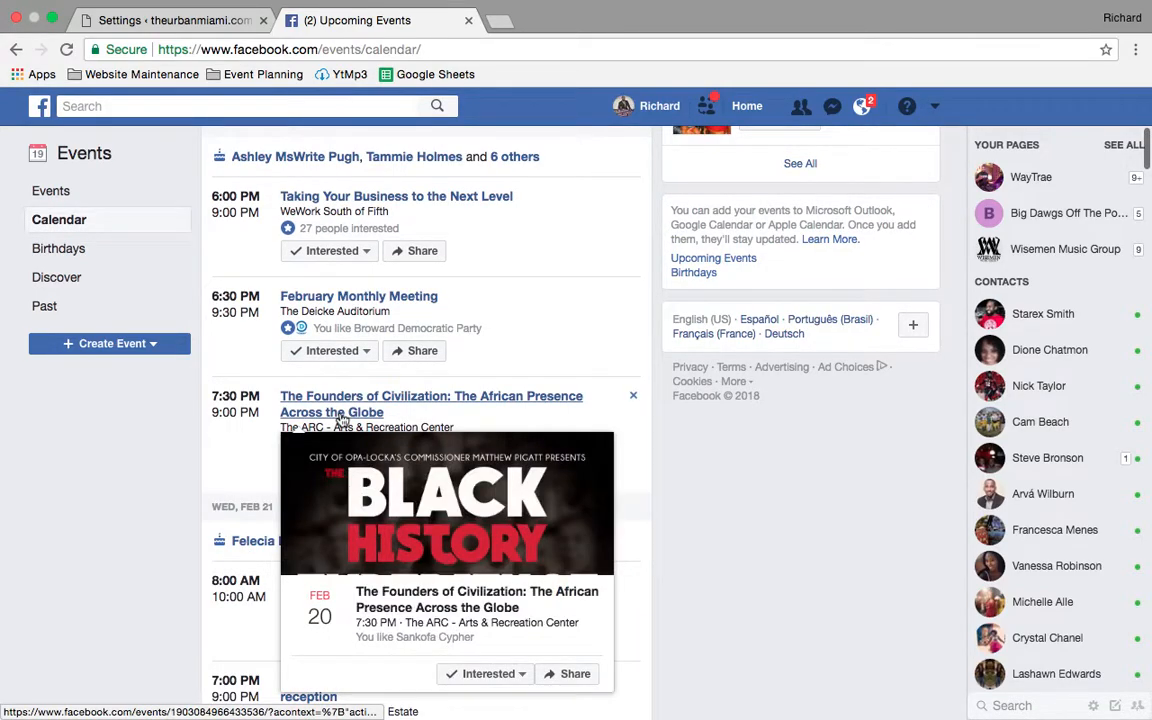
{"action": "right_click", "coordinate": [342, 419]}
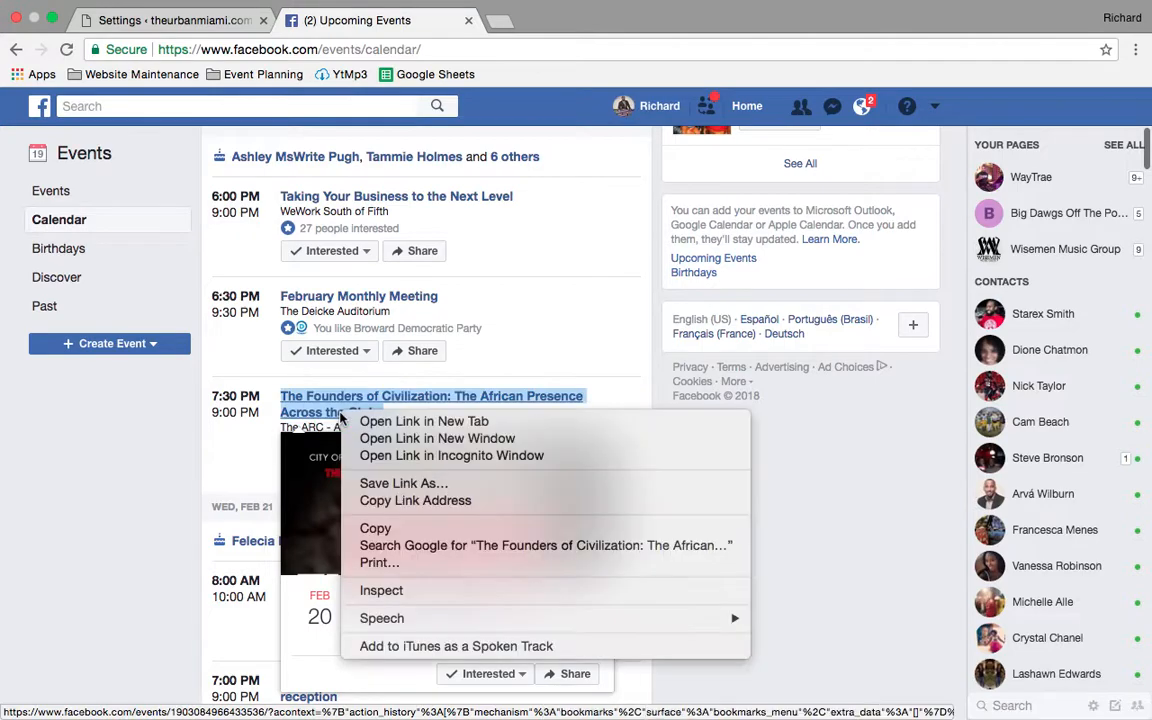
{"action": "left_click", "coordinate": [395, 428]}
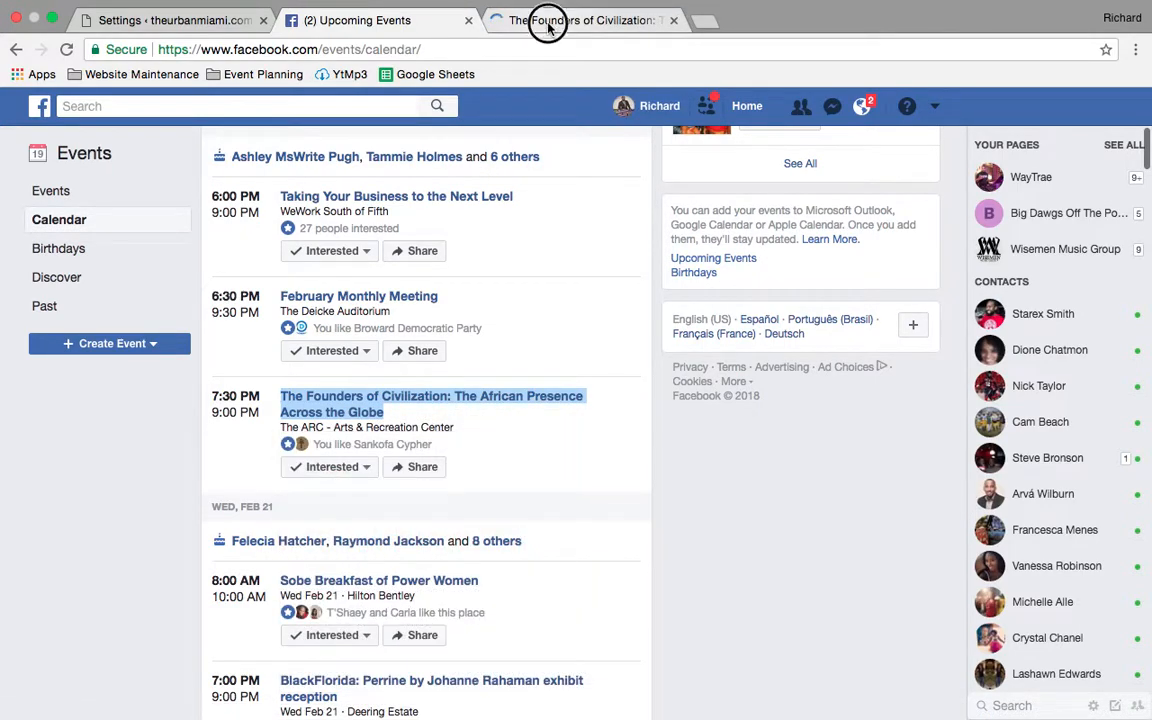
{"action": "left_click", "coordinate": [546, 22]}
{"action": "double_click", "coordinate": [394, 50]}
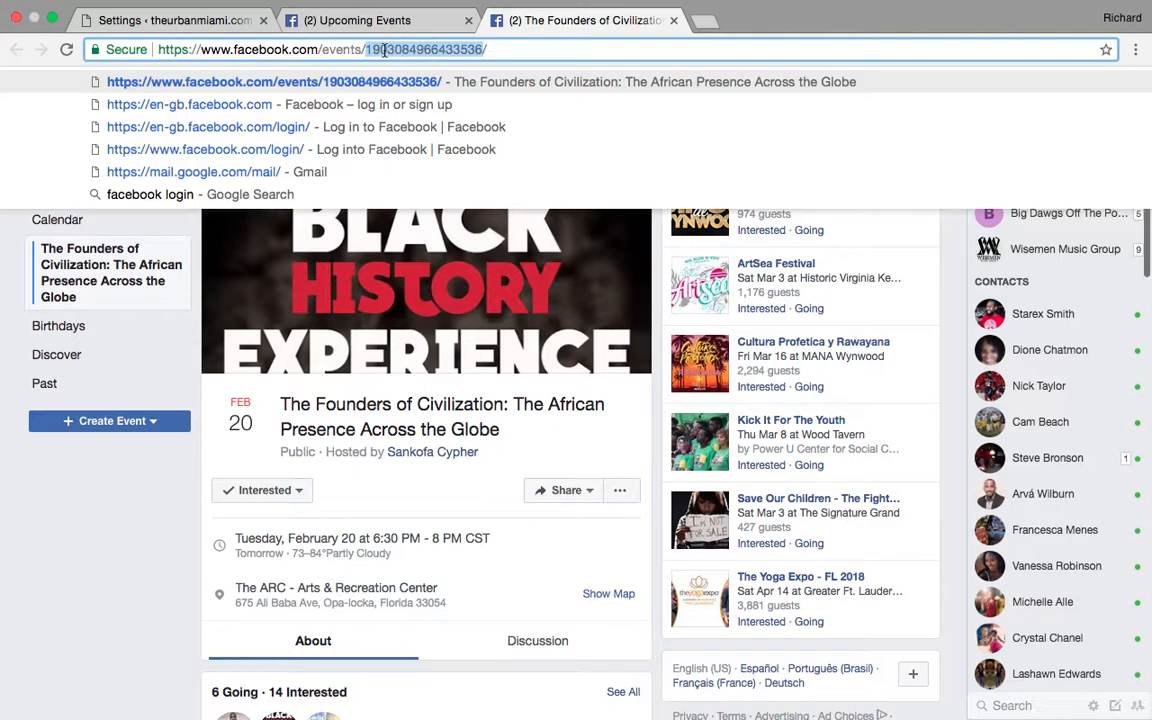
{"action": "right_click", "coordinate": [405, 50]}
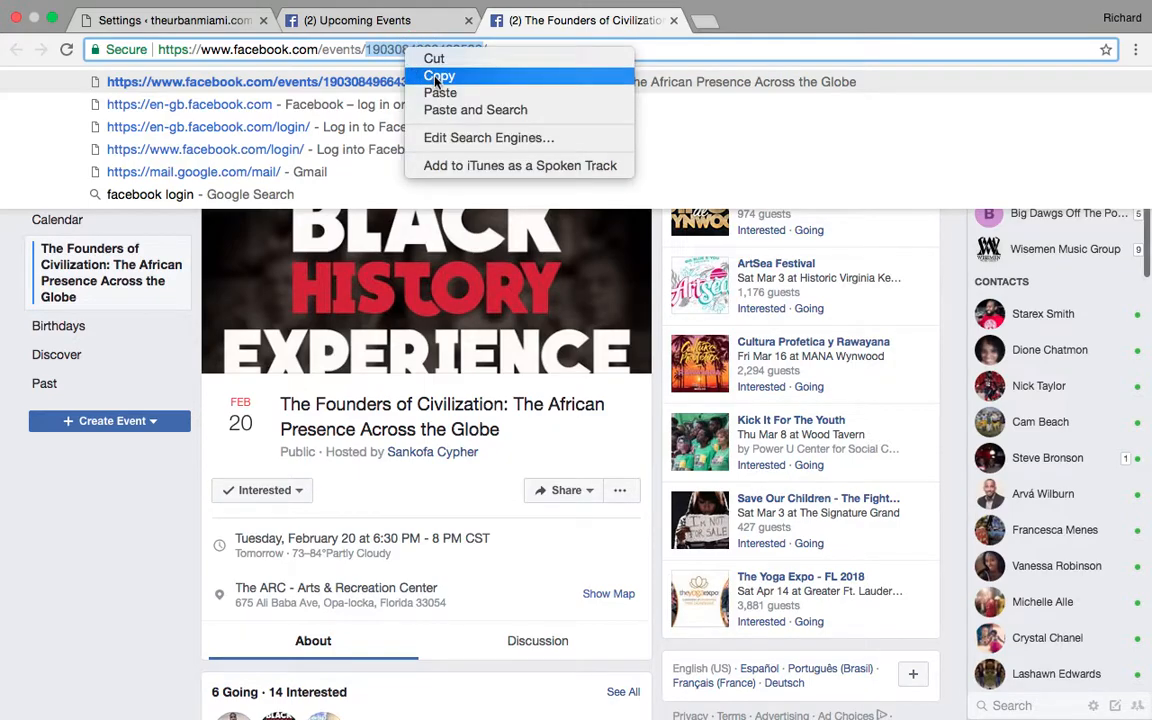
{"action": "left_click", "coordinate": [438, 76]}
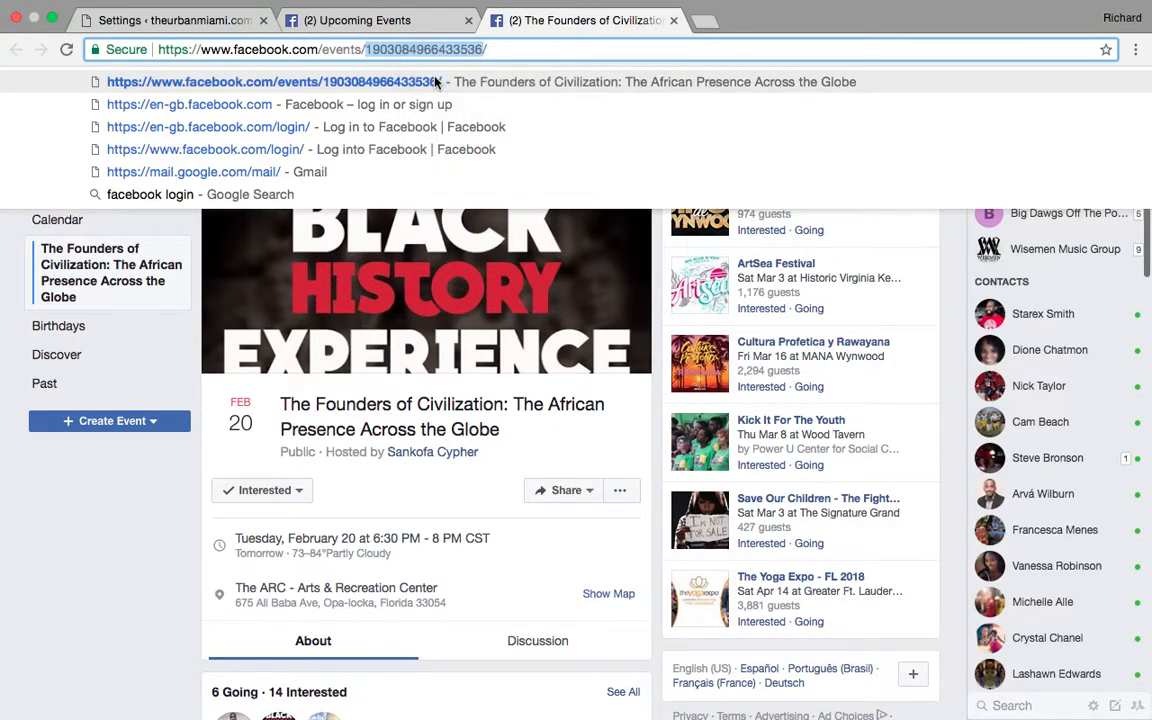
{"action": "left_click", "coordinate": [173, 17]}
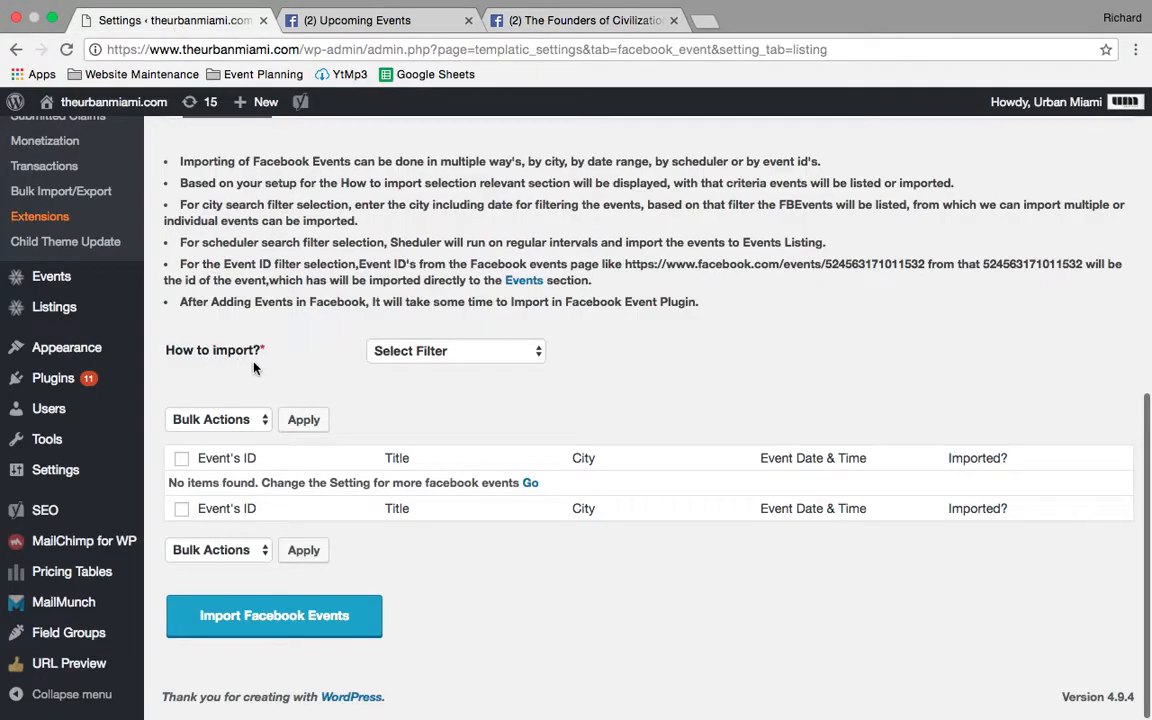
{"action": "left_click", "coordinate": [416, 358]}
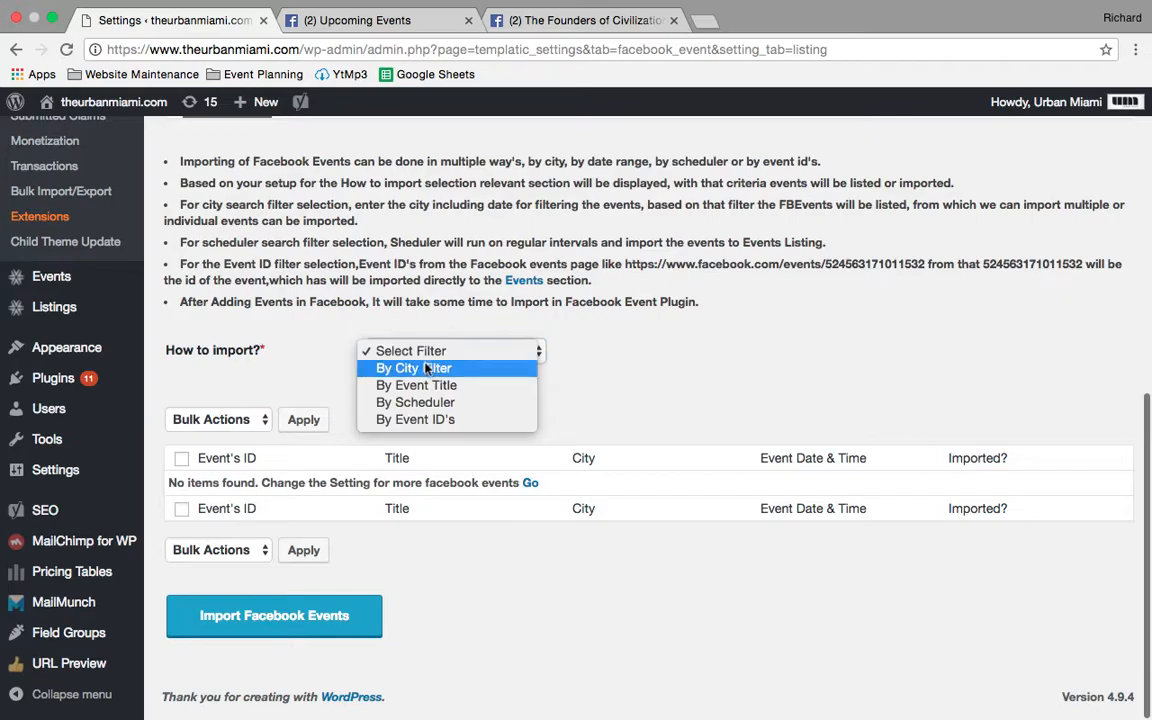
{"action": "left_click", "coordinate": [424, 419]}
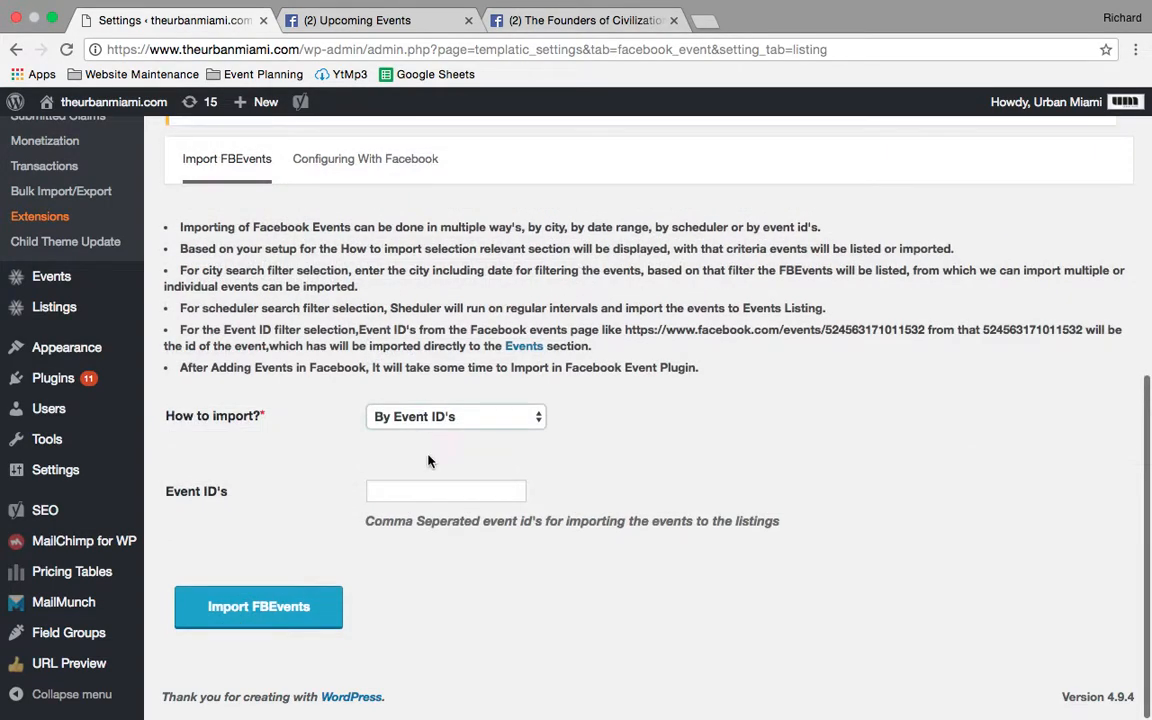
{"action": "left_click", "coordinate": [410, 491]}
{"action": "right_click", "coordinate": [399, 497]}
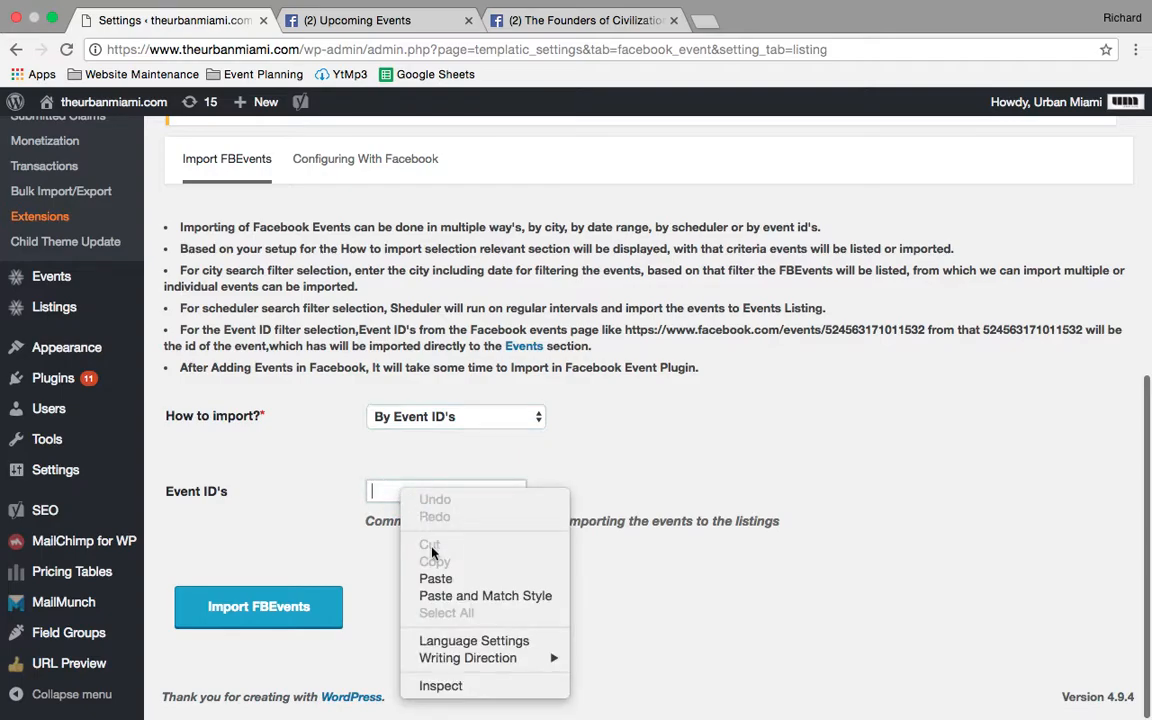
{"action": "left_click", "coordinate": [433, 578]}
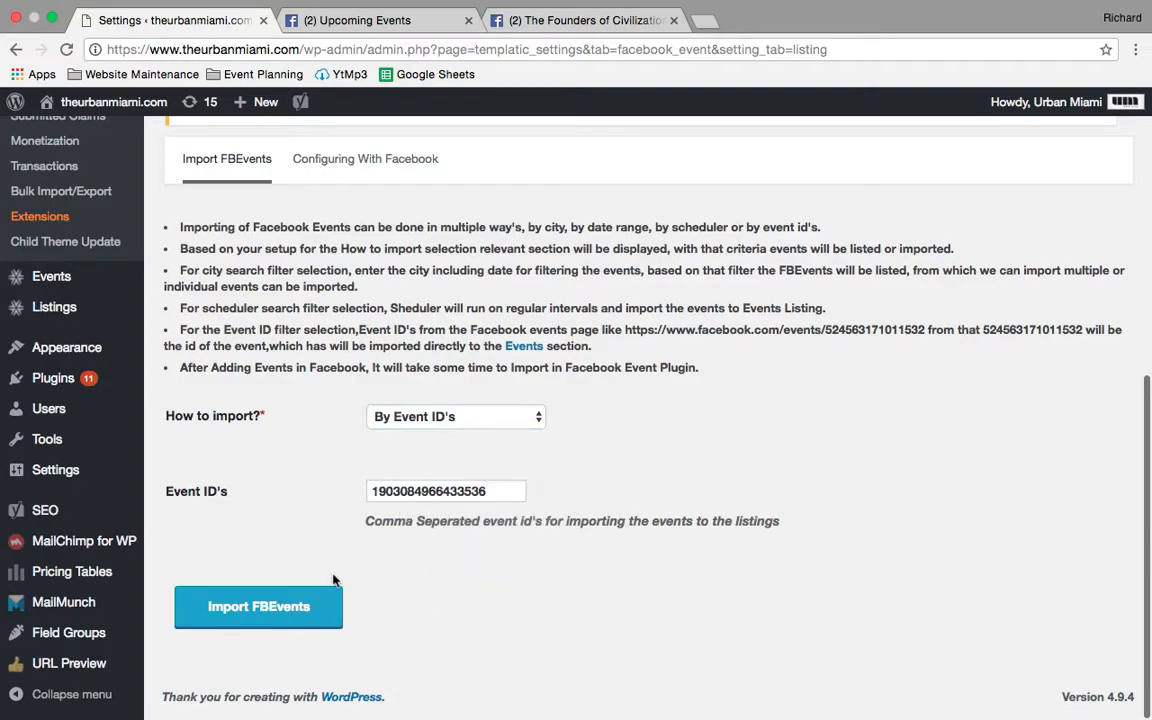
{"action": "left_click", "coordinate": [309, 603]}
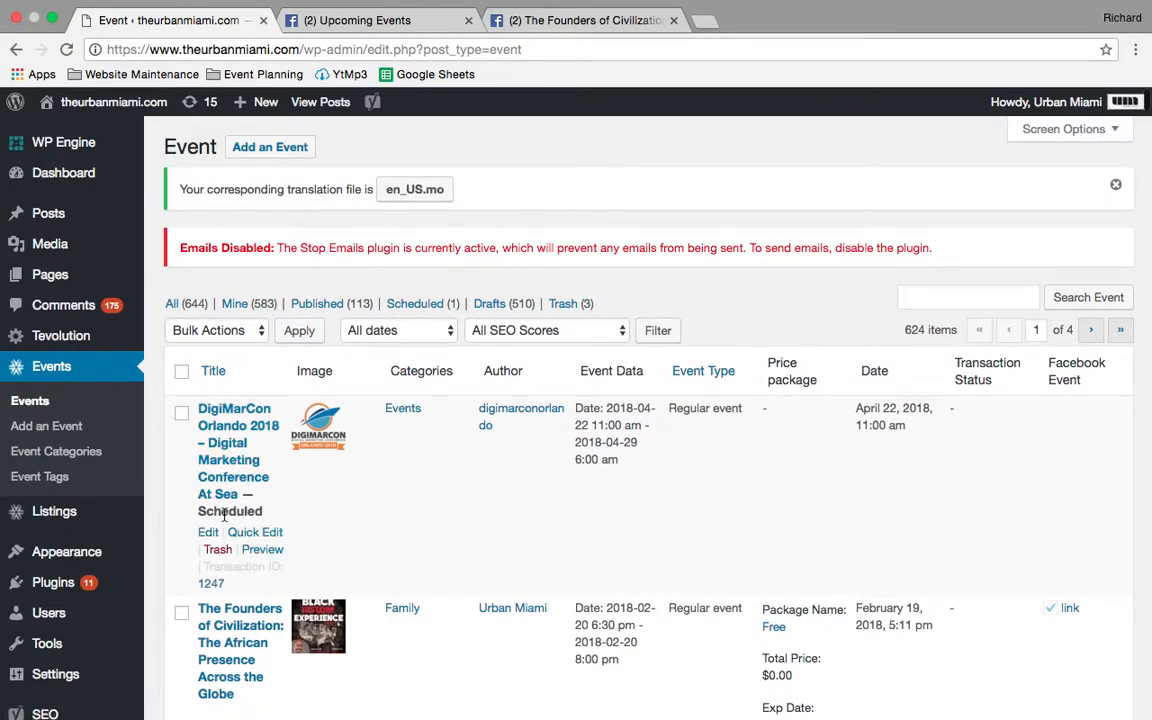
- Open "The Founders of Civilization: The African Presence Across the Globe" from the WordPress Events list for editing
{"action": "scroll", "coordinate": [224, 515], "scroll_direction": "down", "scroll_amount": 2}
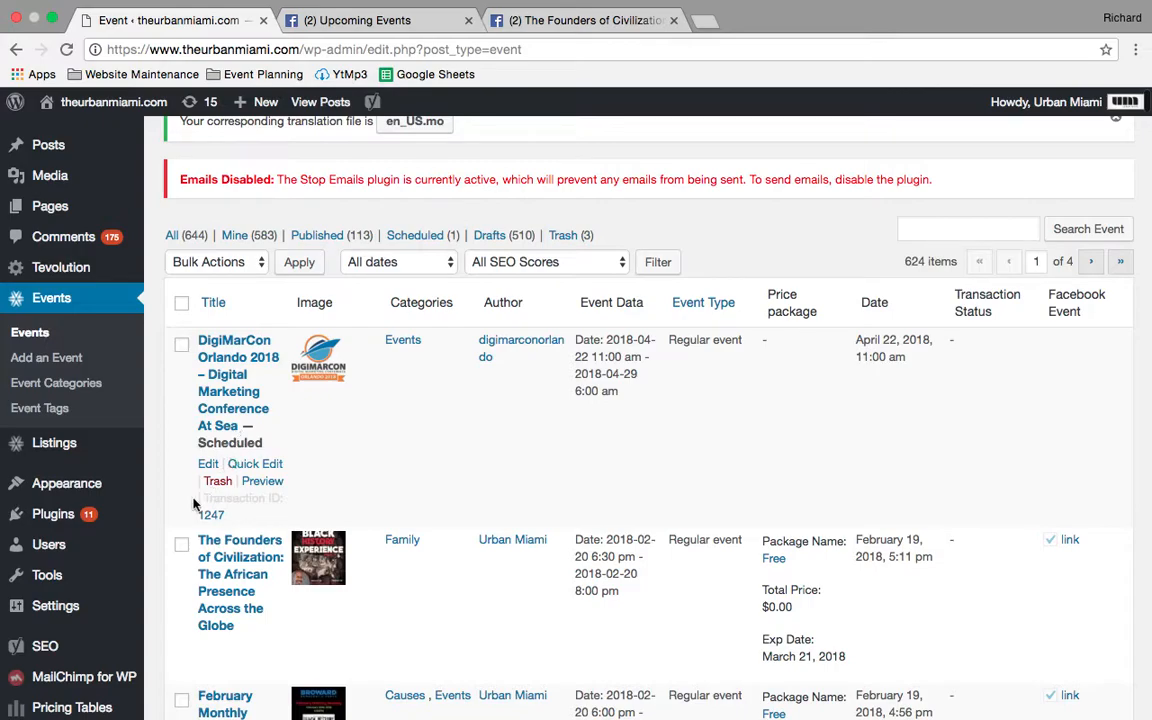
{"action": "scroll", "coordinate": [200, 505], "scroll_direction": "down", "scroll_amount": 5}
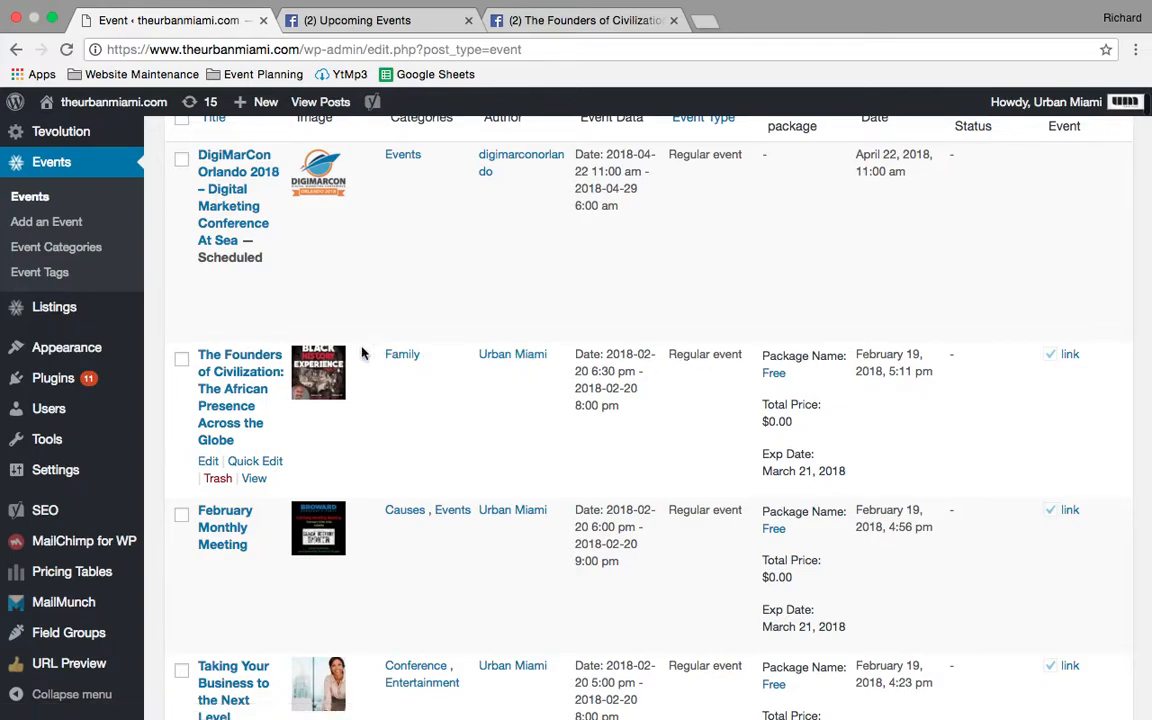
{"action": "left_click", "coordinate": [209, 463]}
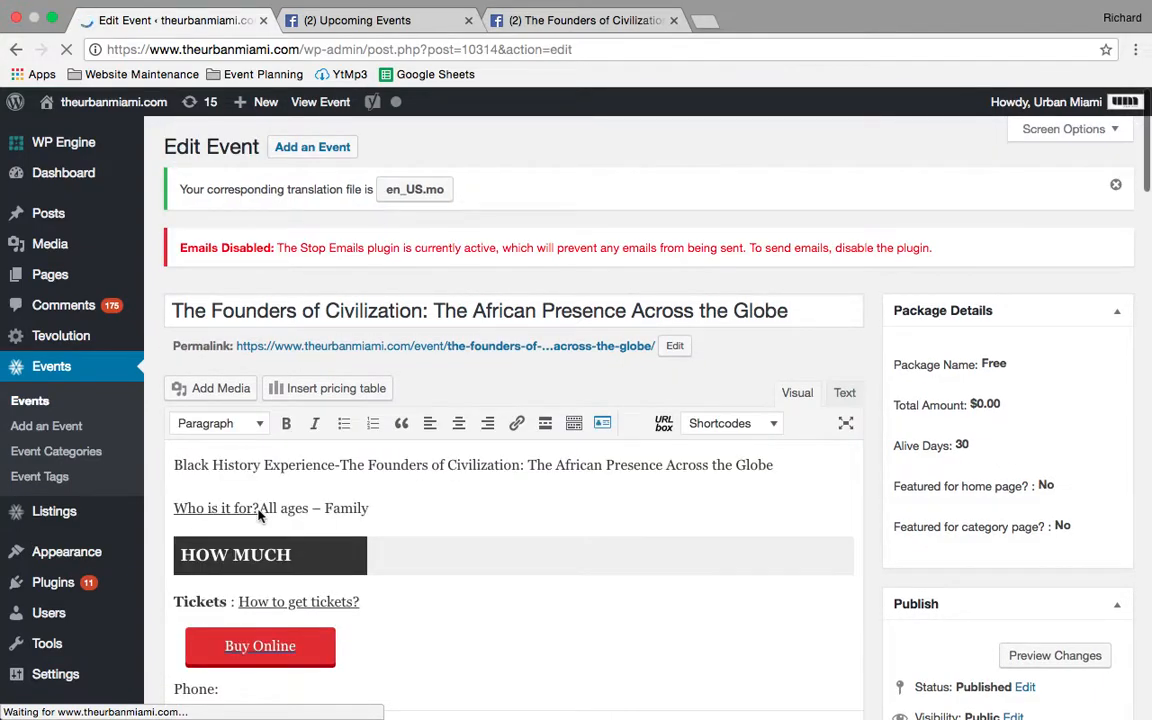
{"action": "scroll", "coordinate": [258, 512], "scroll_direction": "down", "scroll_amount": 3}
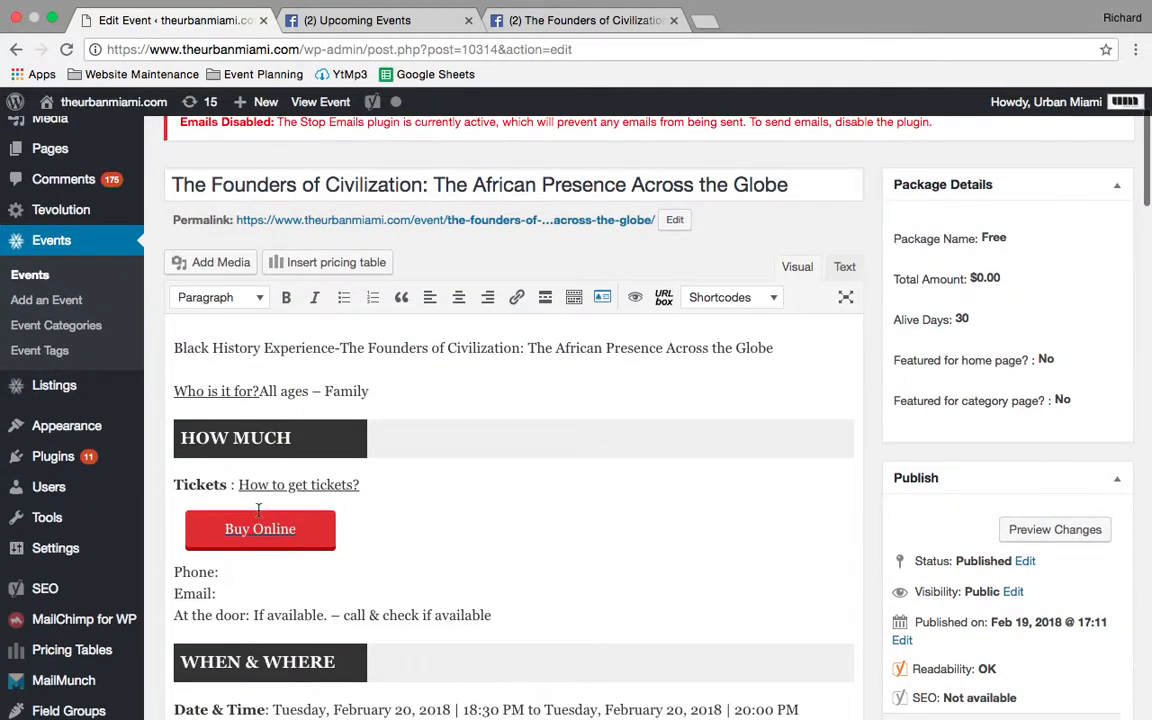
- Set the Start Date in the Event Start Date section to 2018-02-20
{"action": "scroll", "coordinate": [258, 512], "scroll_direction": "down", "scroll_amount": 3}
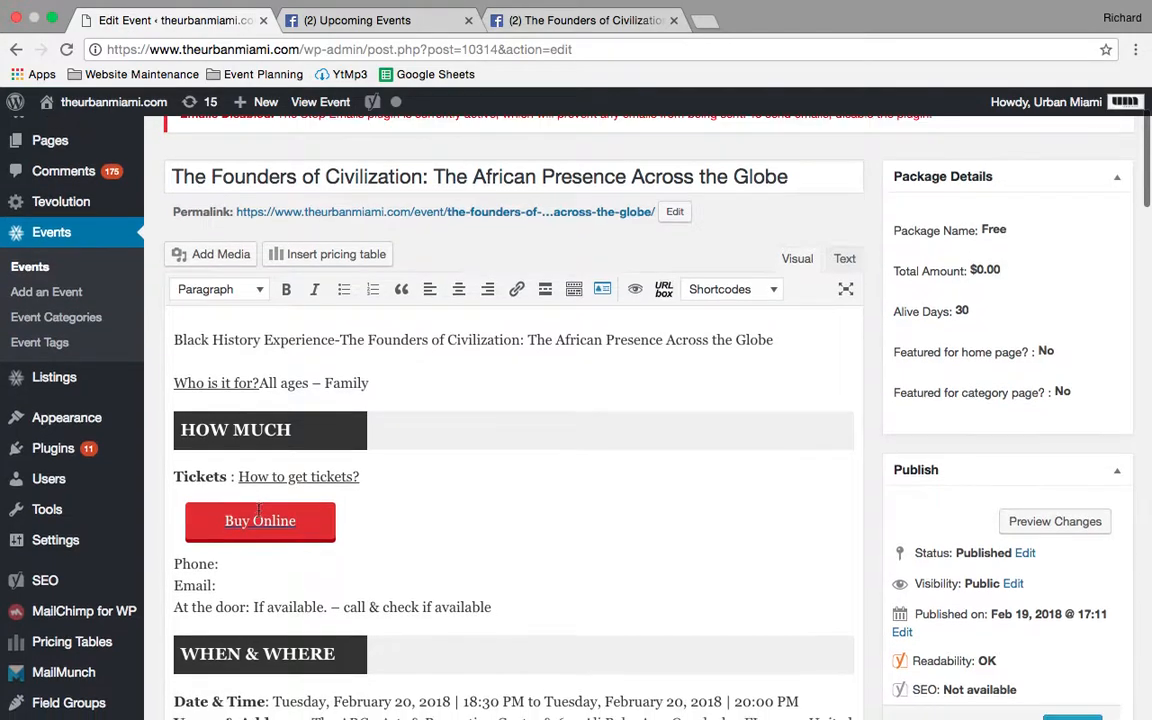
{"action": "scroll", "coordinate": [258, 510], "scroll_direction": "down", "scroll_amount": 6}
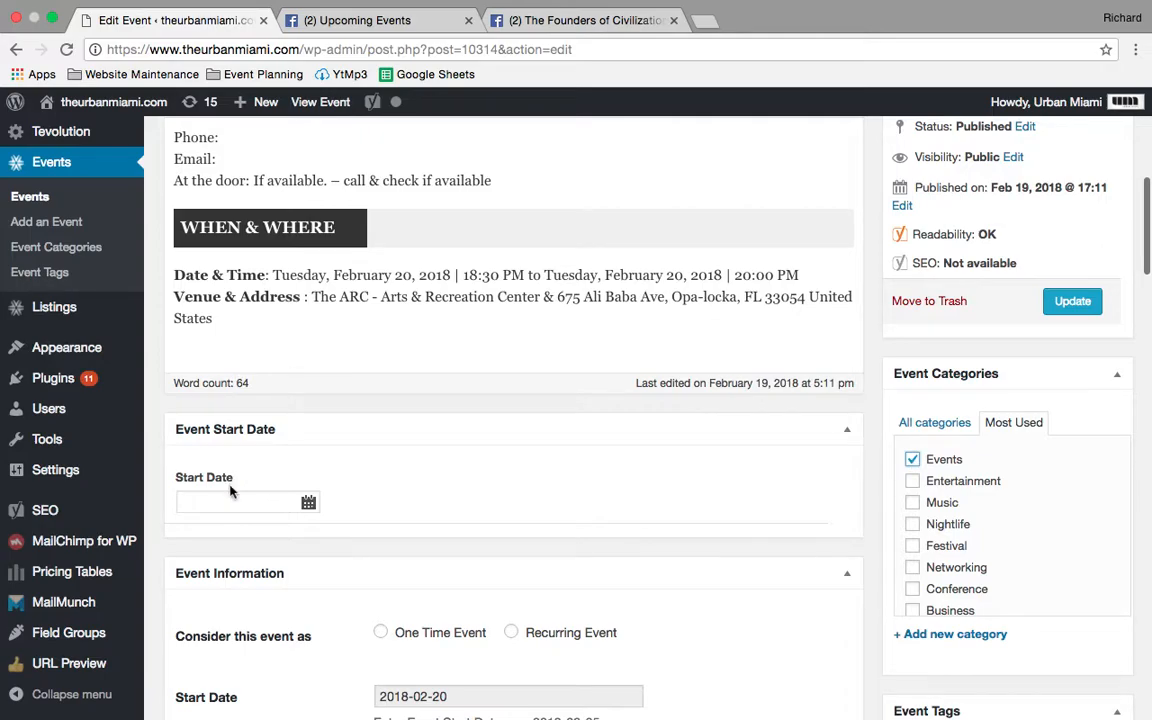
{"action": "left_click", "coordinate": [287, 497]}
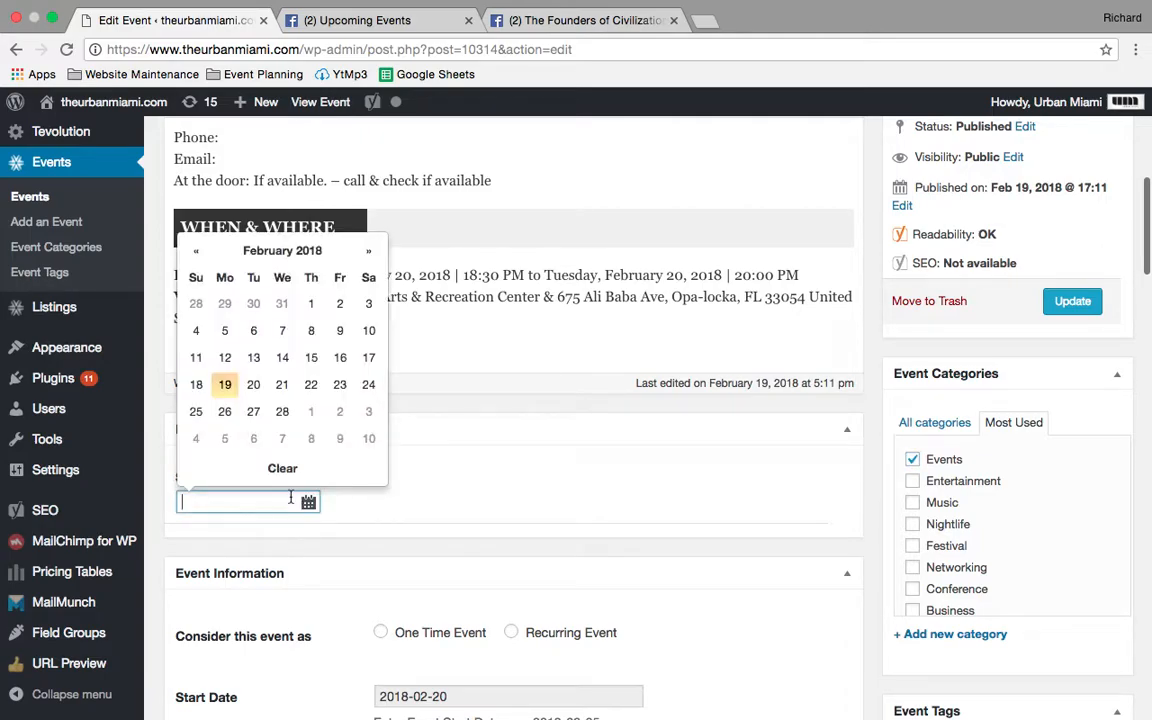
{"action": "left_click", "coordinate": [252, 381]}
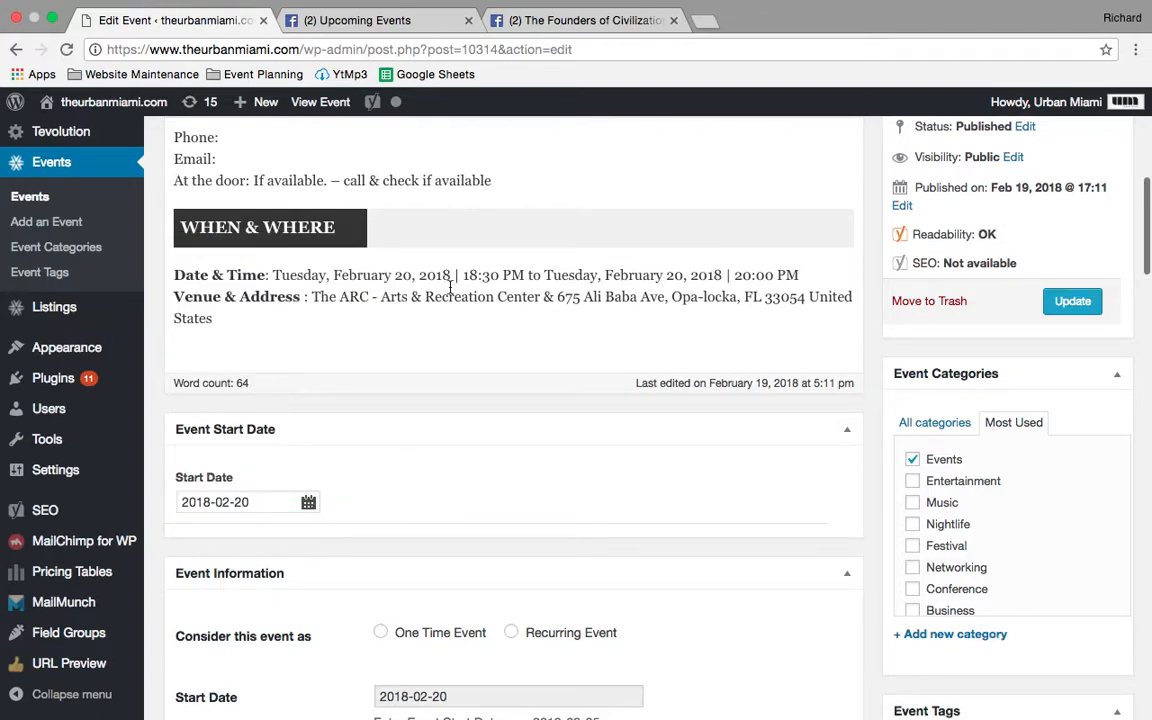
- Check the event's date and hours on its Facebook page, and return to the WordPress event editor
{"action": "left_click", "coordinate": [572, 28]}
{"action": "key", "text": "super+l"}
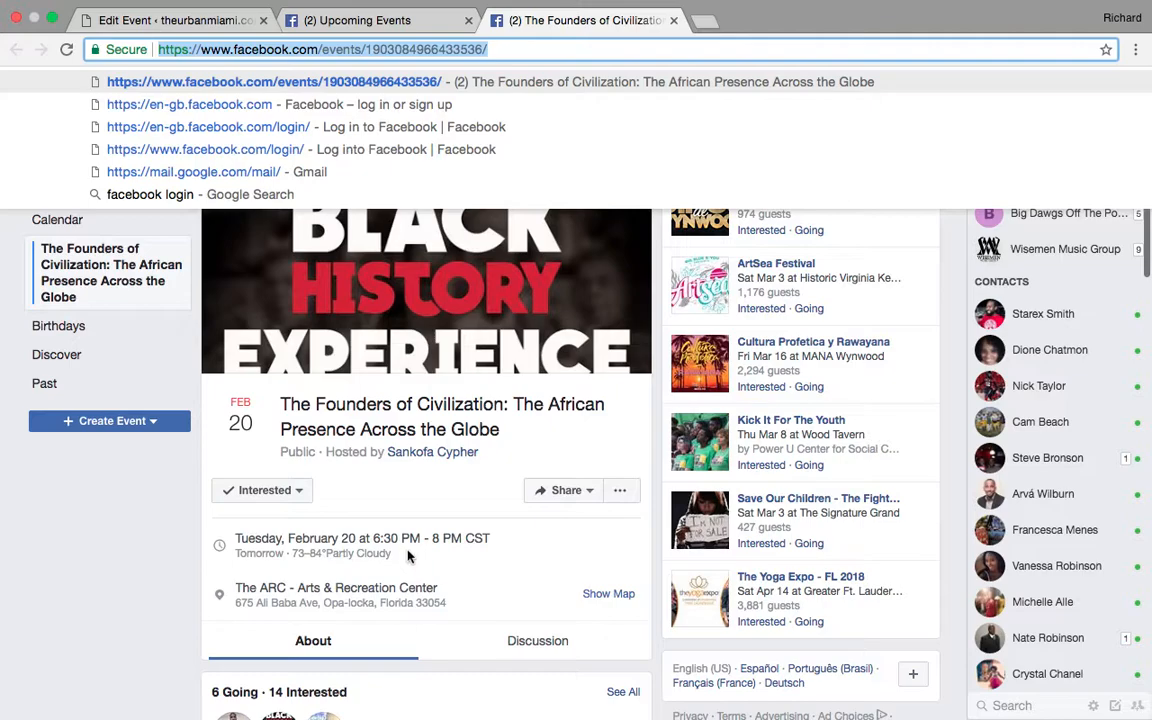
{"action": "left_click", "coordinate": [206, 18]}
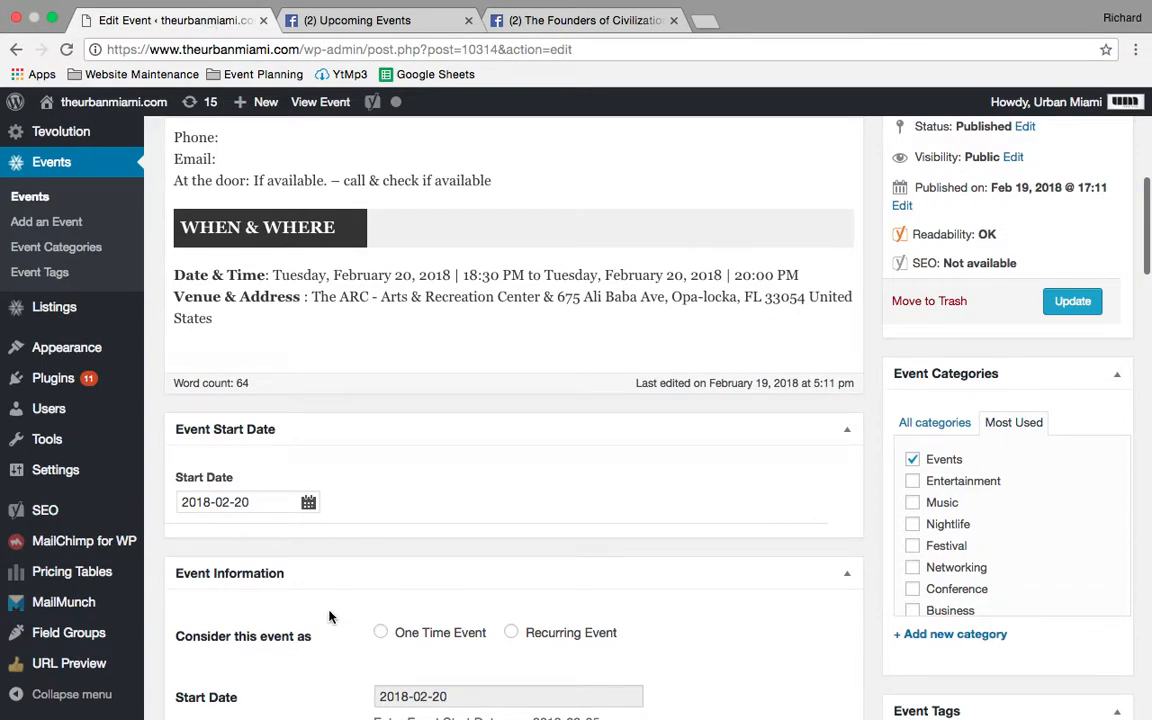
- Mark the event as a One Time Event, with start time 7:00PM and end time 9:00PM
{"action": "scroll", "coordinate": [329, 617], "scroll_direction": "down", "scroll_amount": 3}
{"action": "scroll", "coordinate": [381, 458], "scroll_direction": "down", "scroll_amount": 4}
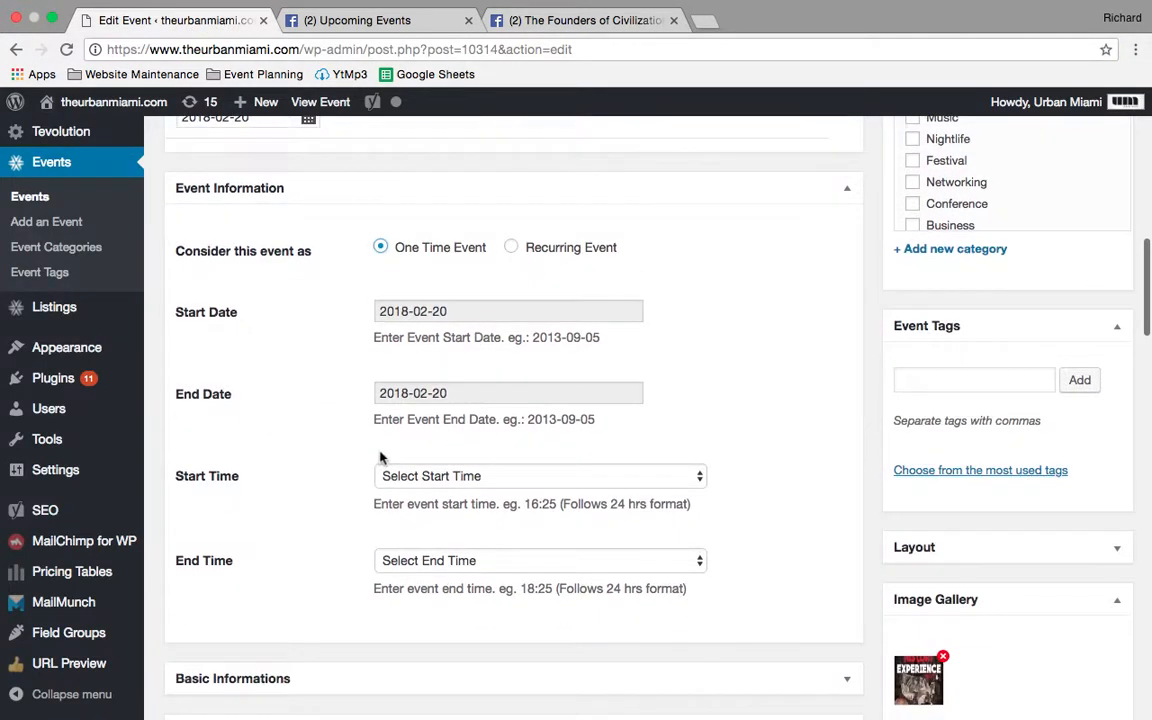
{"action": "left_click", "coordinate": [437, 476]}
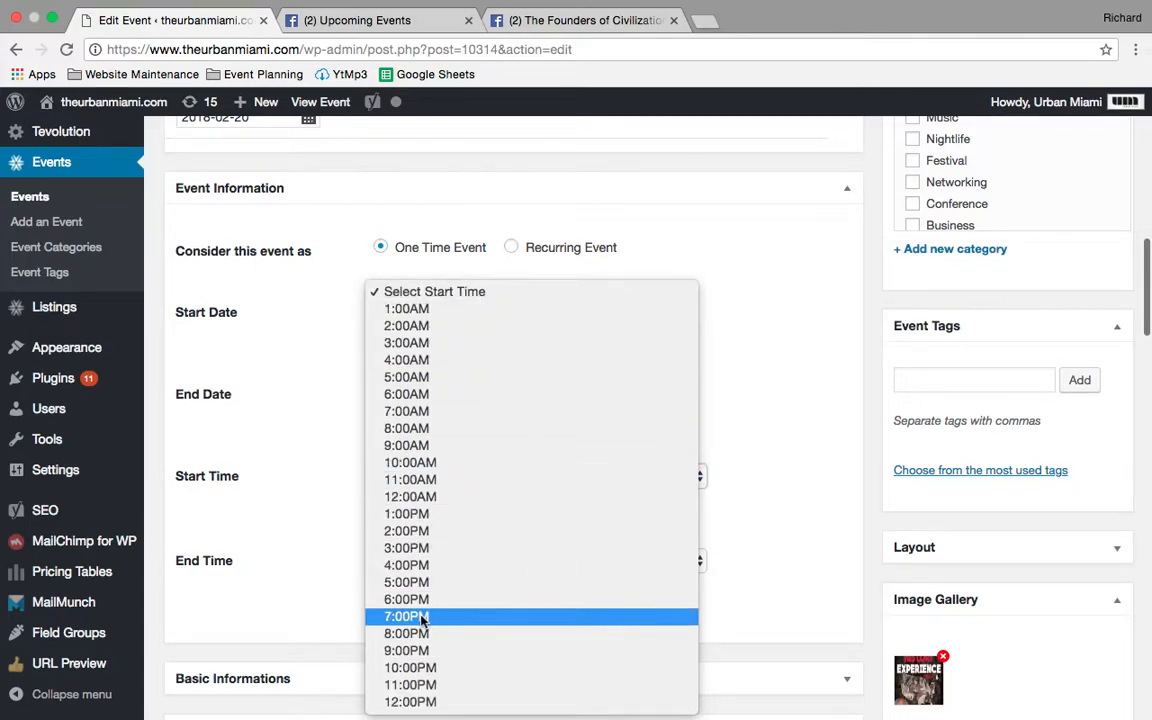
{"action": "left_click", "coordinate": [427, 616]}
{"action": "left_click", "coordinate": [437, 560]}
{"action": "scroll", "coordinate": [437, 560], "scroll_direction": "down", "scroll_amount": 5}
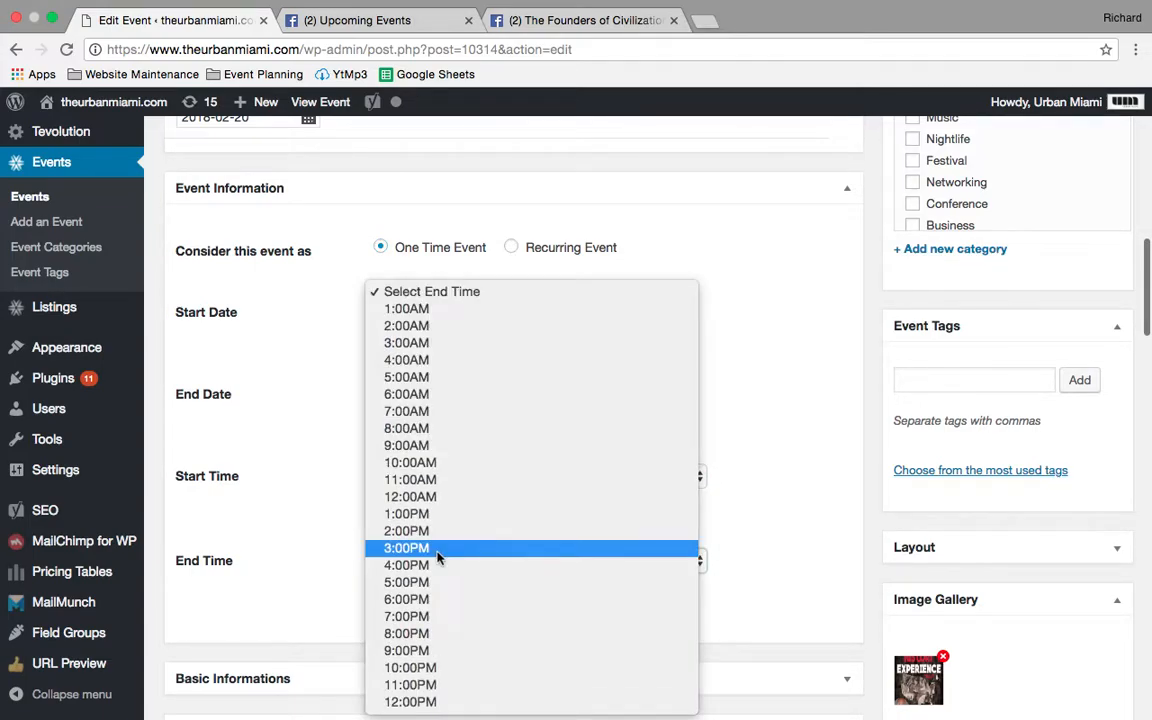
{"action": "left_click", "coordinate": [424, 651]}
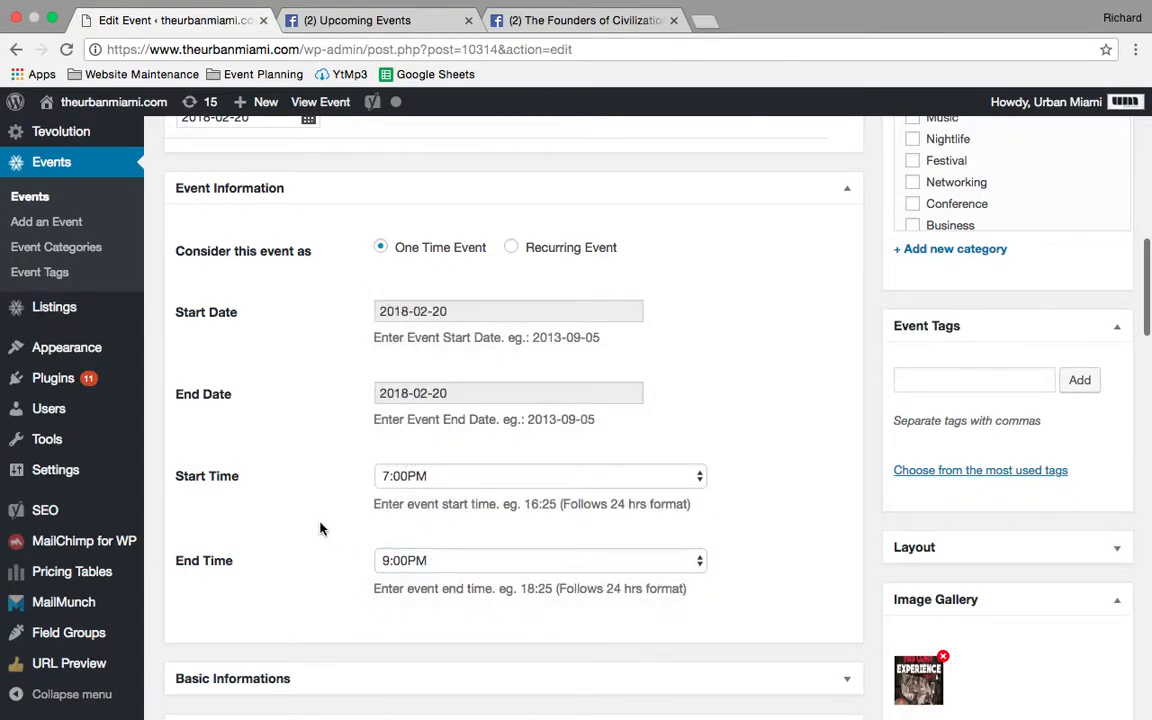
- Review the imported listing's dates, address and map, images, organizer information and description in the event editor
{"action": "scroll", "coordinate": [320, 528], "scroll_direction": "down", "scroll_amount": 5}
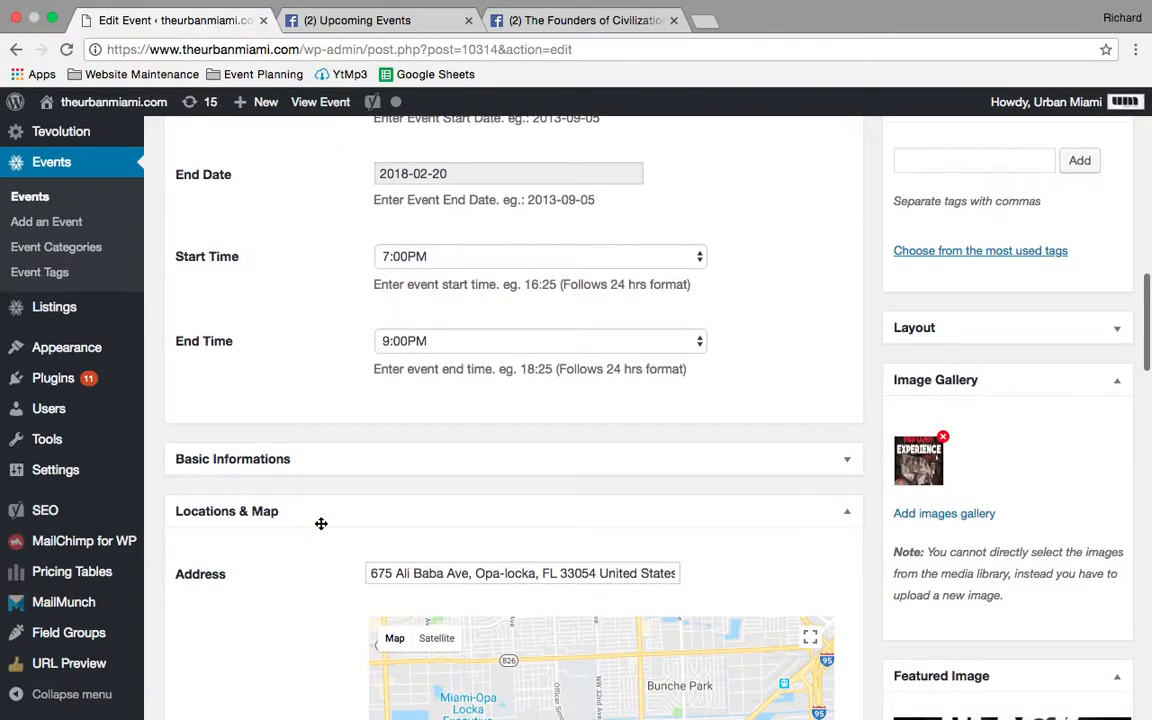
{"action": "scroll", "coordinate": [321, 523], "scroll_direction": "up", "scroll_amount": 7}
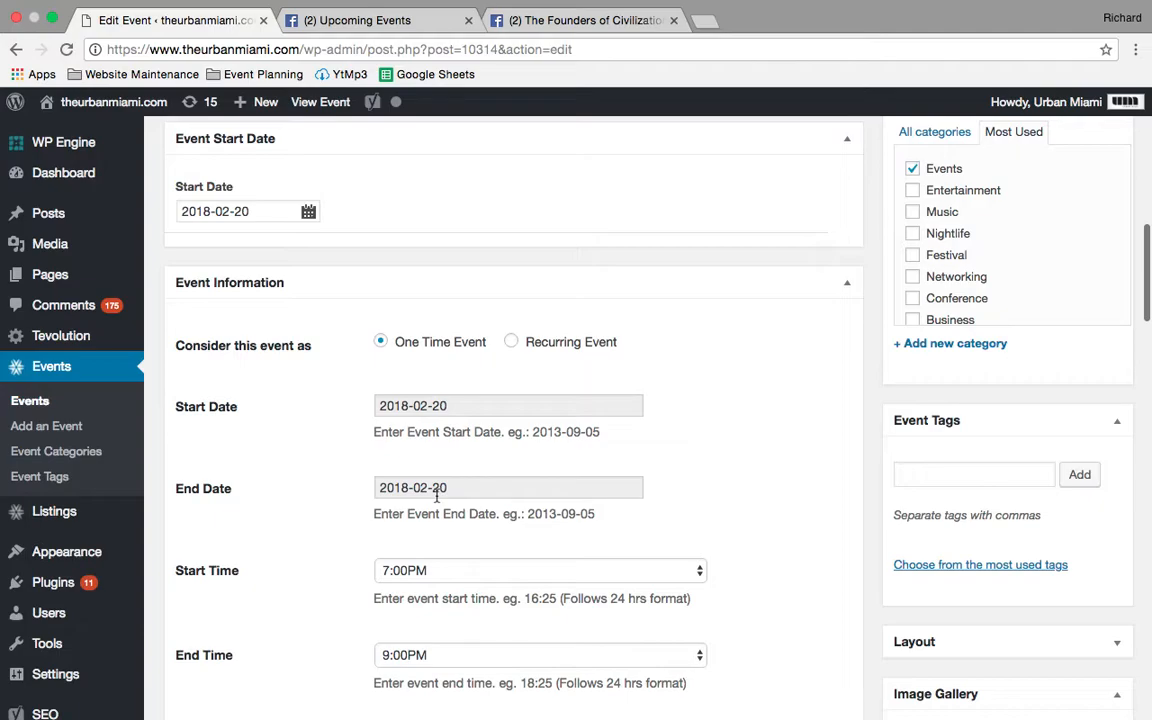
{"action": "scroll", "coordinate": [436, 497], "scroll_direction": "down", "scroll_amount": 10}
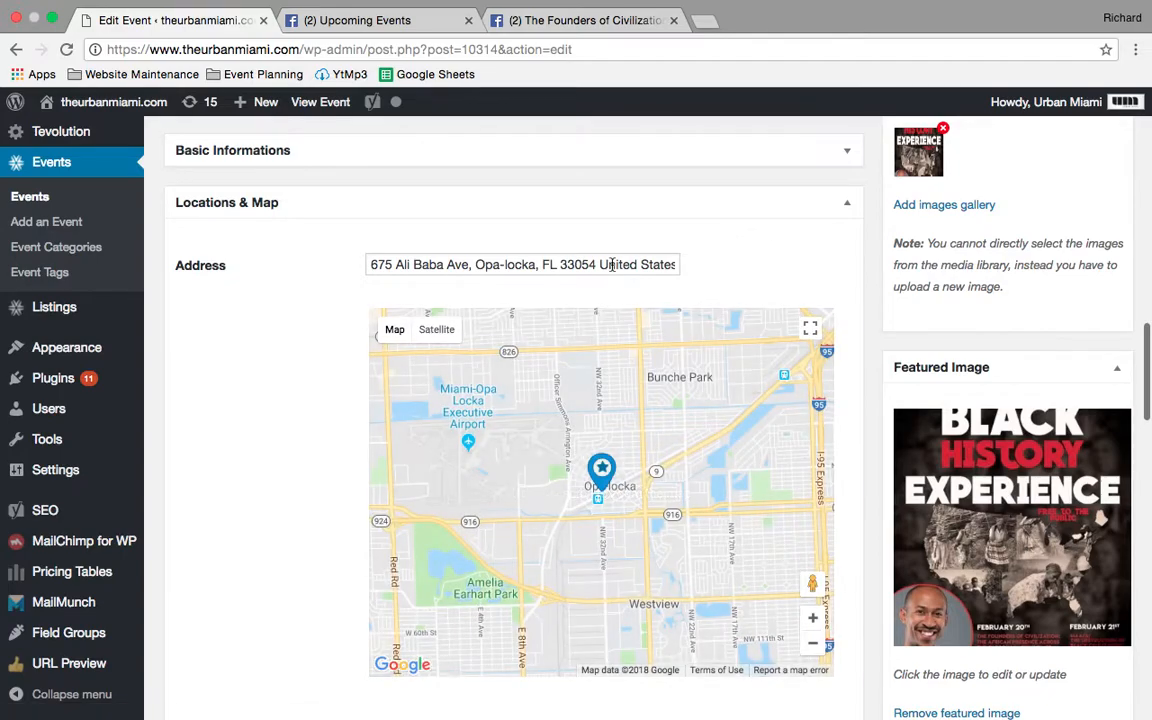
{"action": "scroll", "coordinate": [936, 258], "scroll_direction": "down", "scroll_amount": 10}
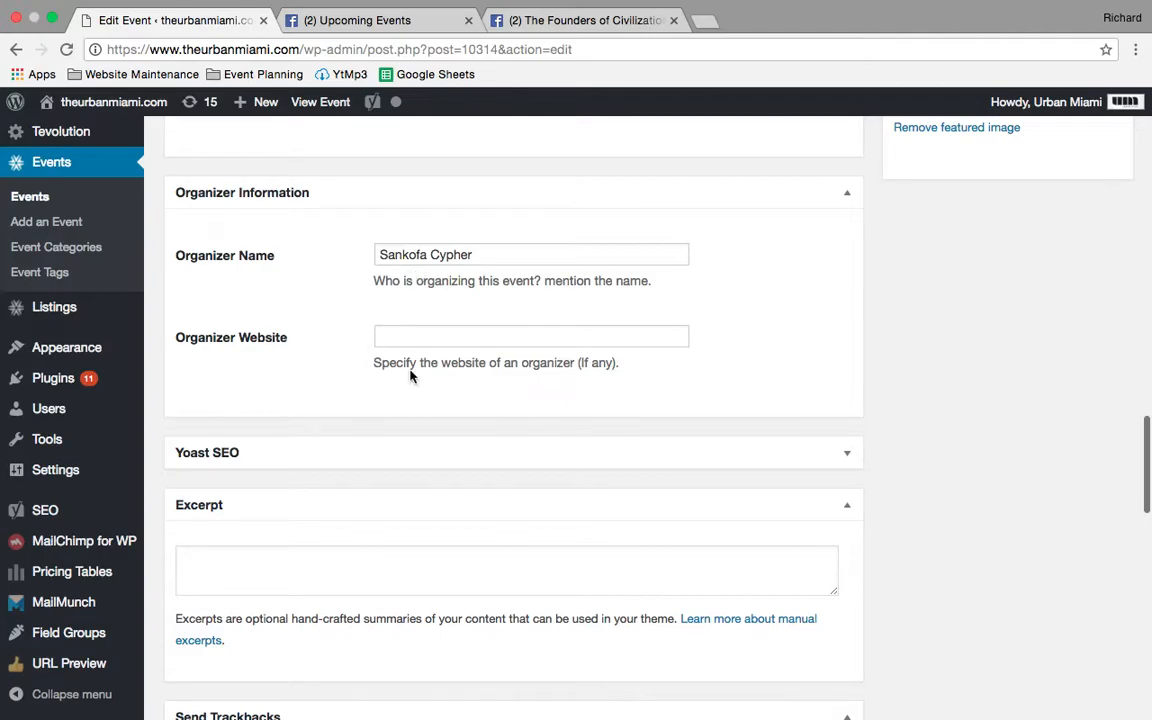
{"action": "scroll", "coordinate": [416, 398], "scroll_direction": "down", "scroll_amount": 5}
{"action": "scroll", "coordinate": [416, 398], "scroll_direction": "up", "scroll_amount": 15}
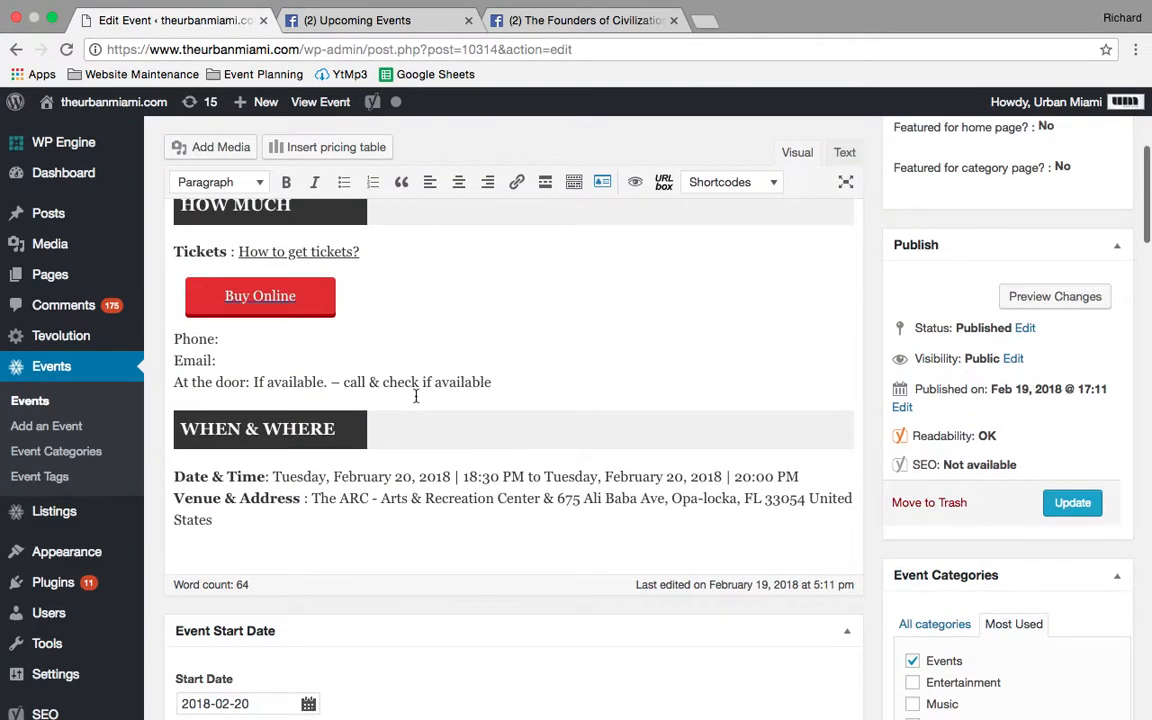
{"action": "scroll", "coordinate": [416, 398], "scroll_direction": "up", "scroll_amount": 4}
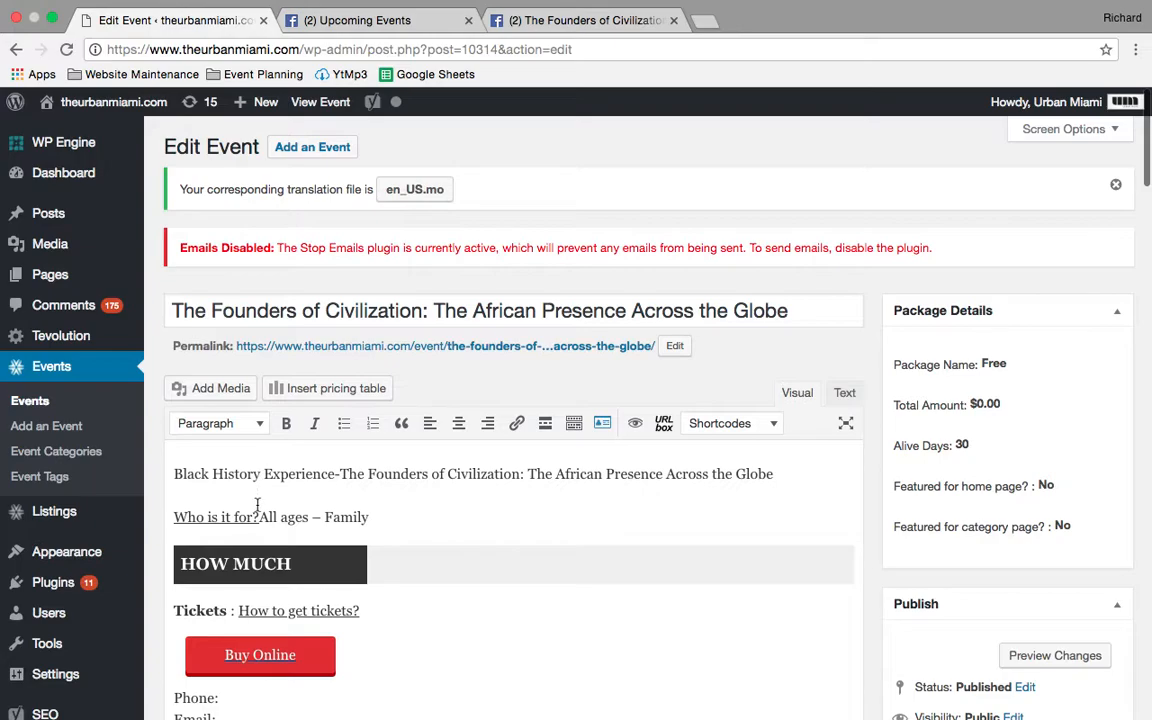
{"action": "scroll", "coordinate": [539, 483], "scroll_direction": "down", "scroll_amount": 3}
{"action": "scroll", "coordinate": [539, 483], "scroll_direction": "up", "scroll_amount": 3}
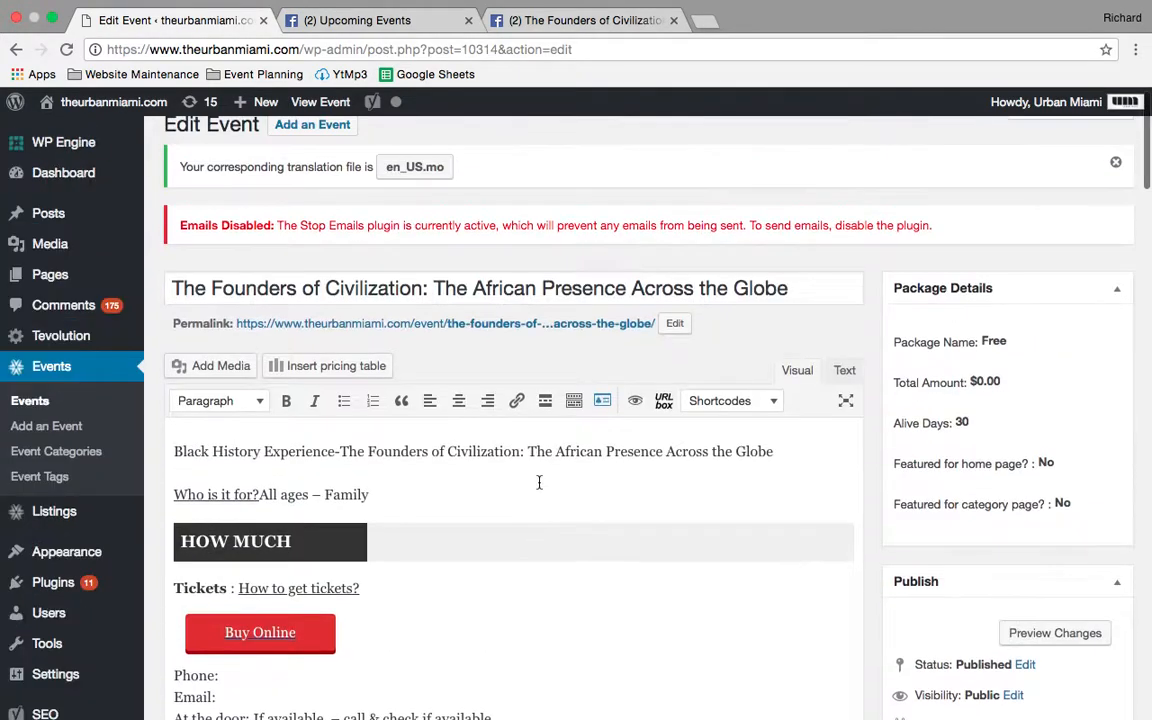
{"action": "scroll", "coordinate": [539, 483], "scroll_direction": "down", "scroll_amount": 3}
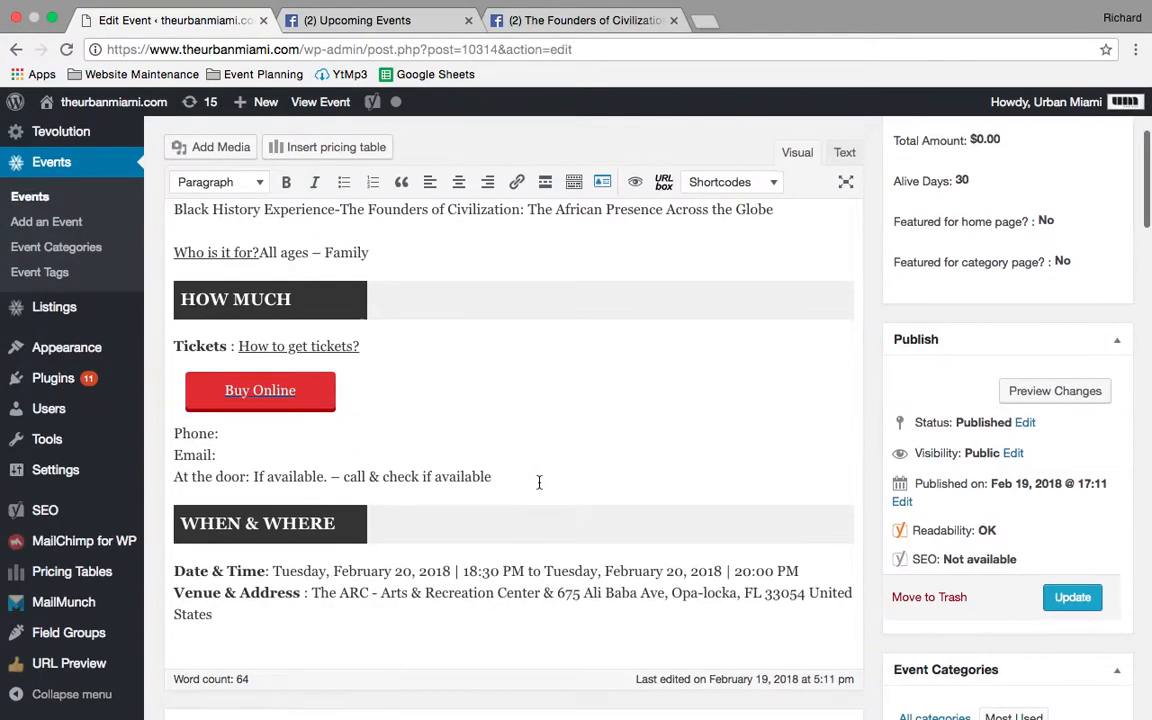
- Update the event and open its public page on the site
{"action": "left_click", "coordinate": [1073, 598]}
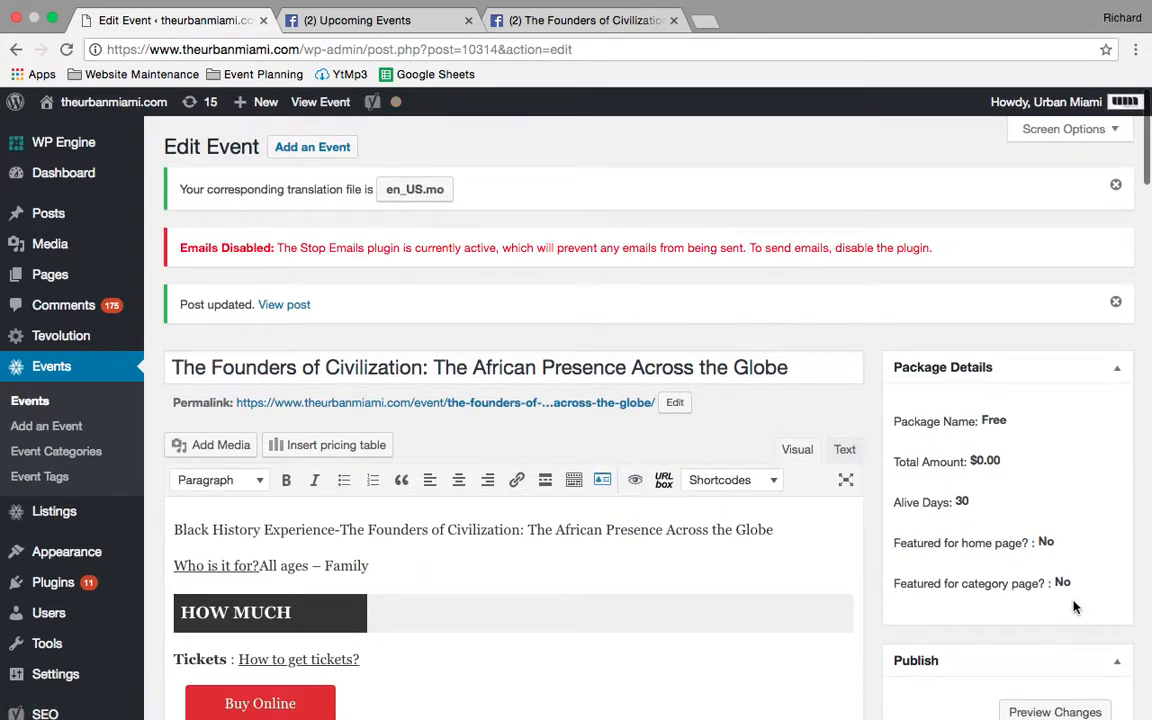
{"action": "left_click", "coordinate": [324, 104]}
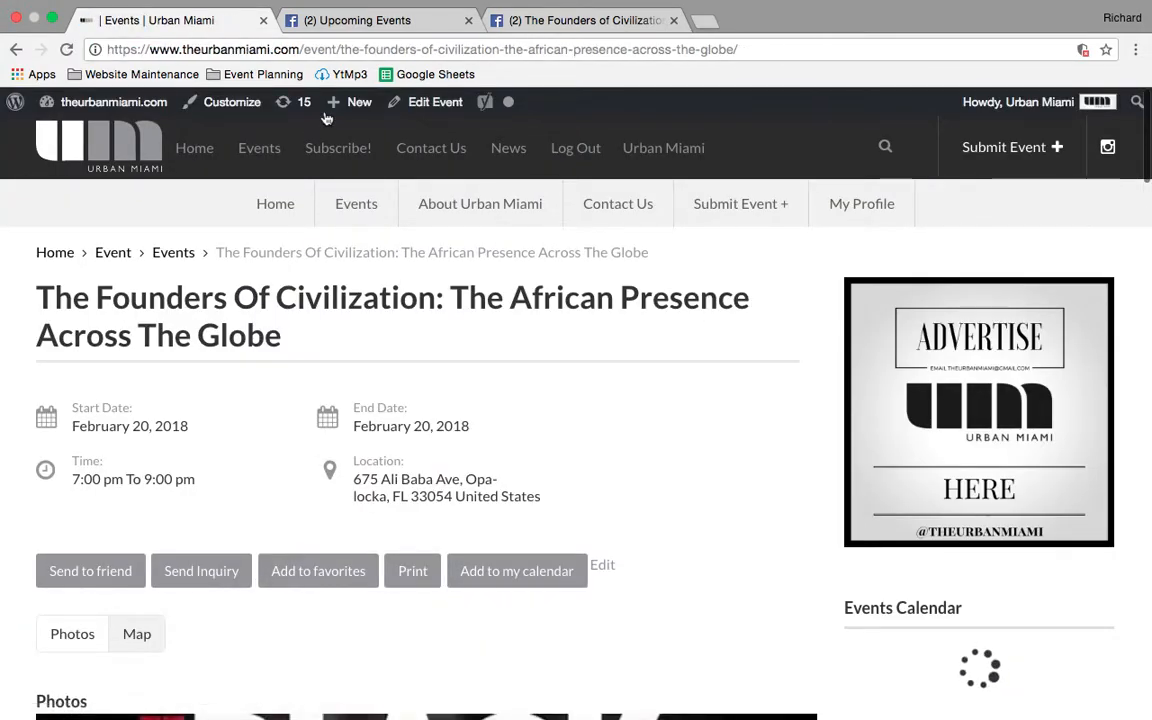
- Examine the published event page, including its date, time, location, photo, description and organizer
{"action": "scroll", "coordinate": [254, 591], "scroll_direction": "down", "scroll_amount": 5}
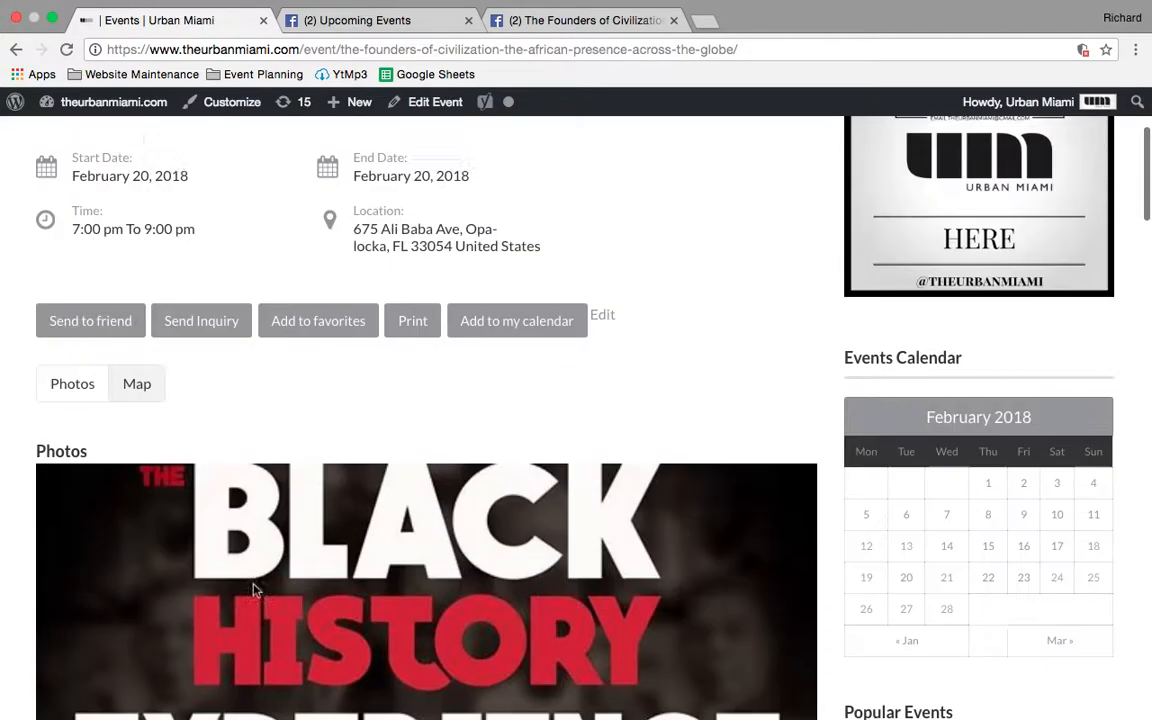
{"action": "scroll", "coordinate": [254, 591], "scroll_direction": "up", "scroll_amount": 3}
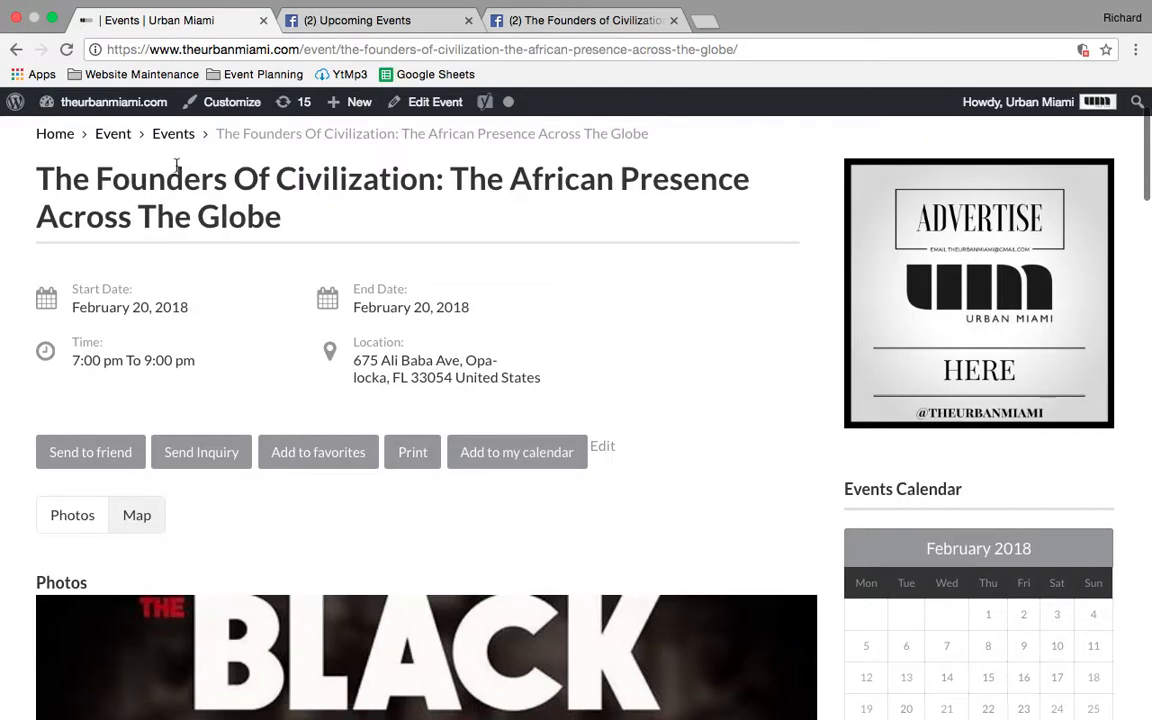
{"action": "mouse_move", "coordinate": [100, 102]}
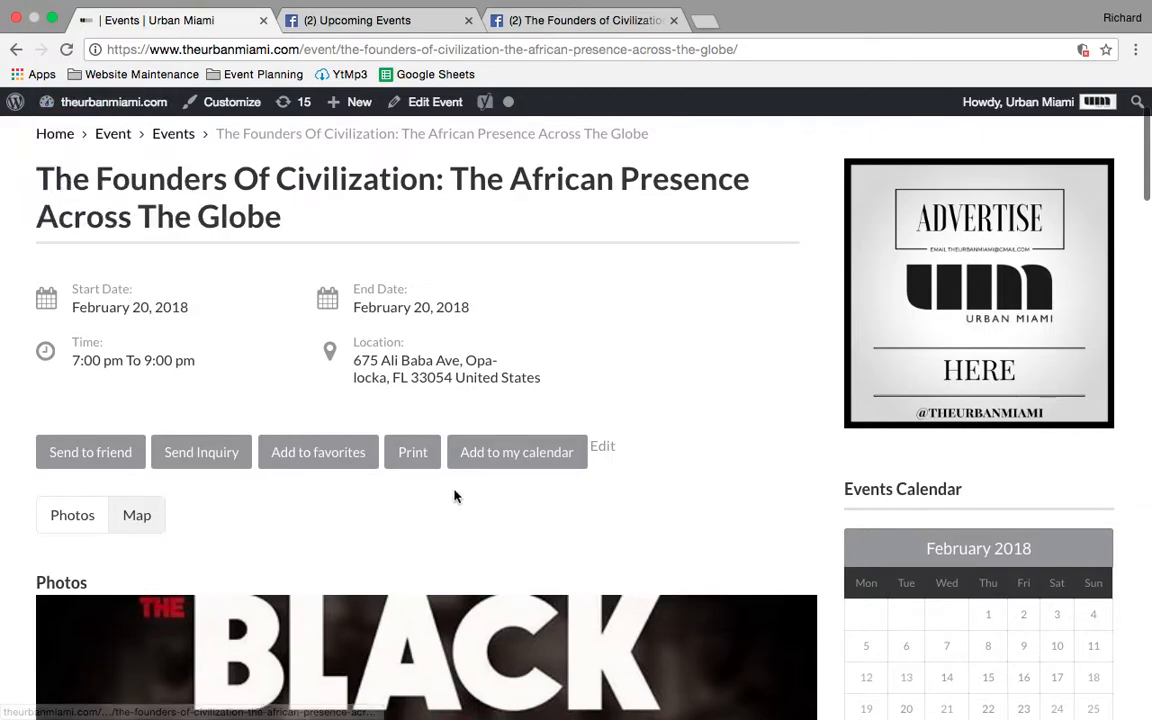
{"action": "scroll", "coordinate": [373, 465], "scroll_direction": "up", "scroll_amount": 2}
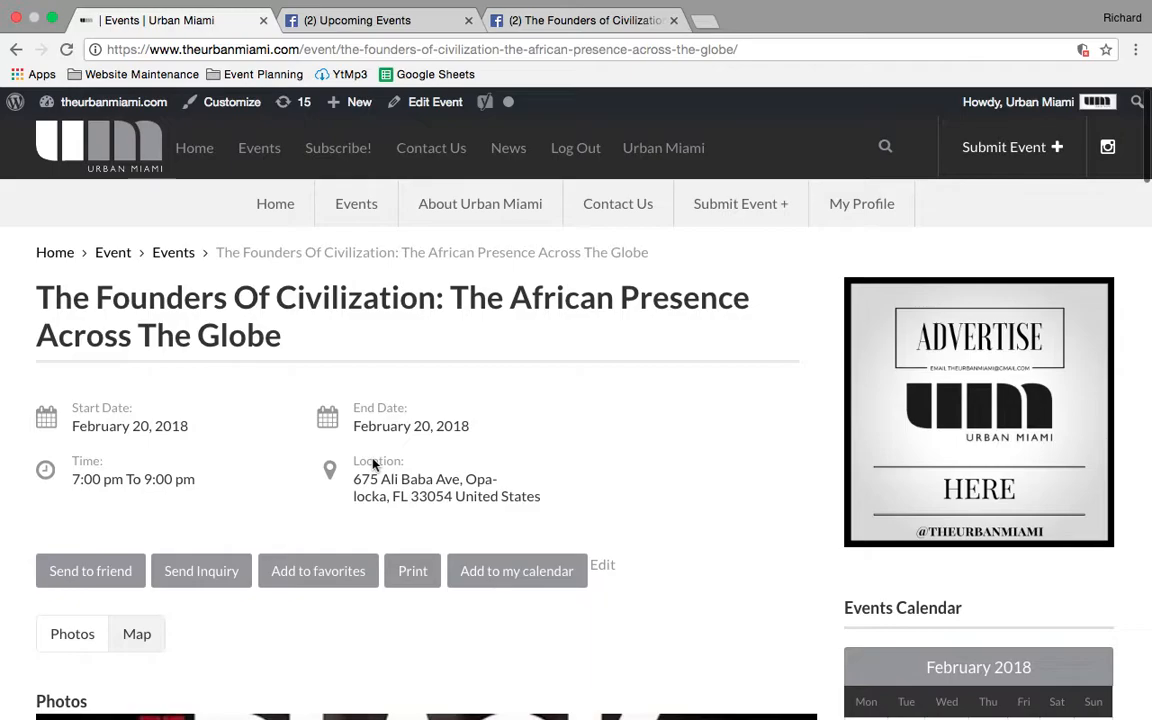
{"action": "scroll", "coordinate": [304, 388], "scroll_direction": "down", "scroll_amount": 15}
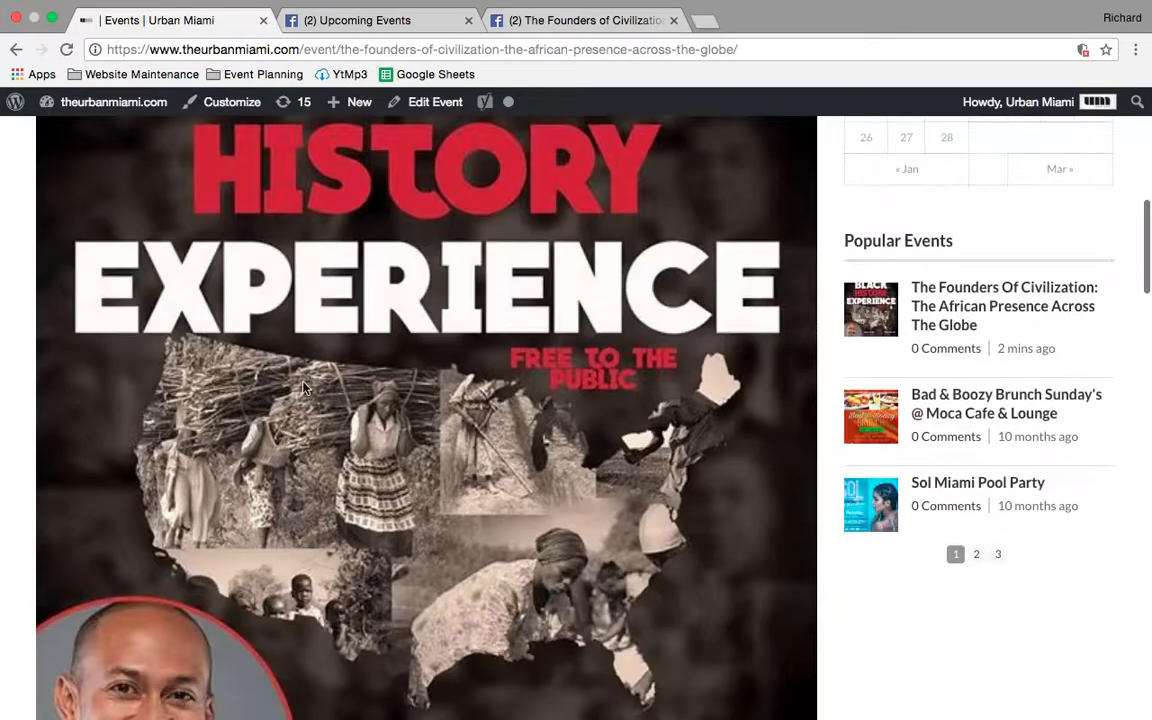
{"action": "scroll", "coordinate": [304, 388], "scroll_direction": "down", "scroll_amount": 5}
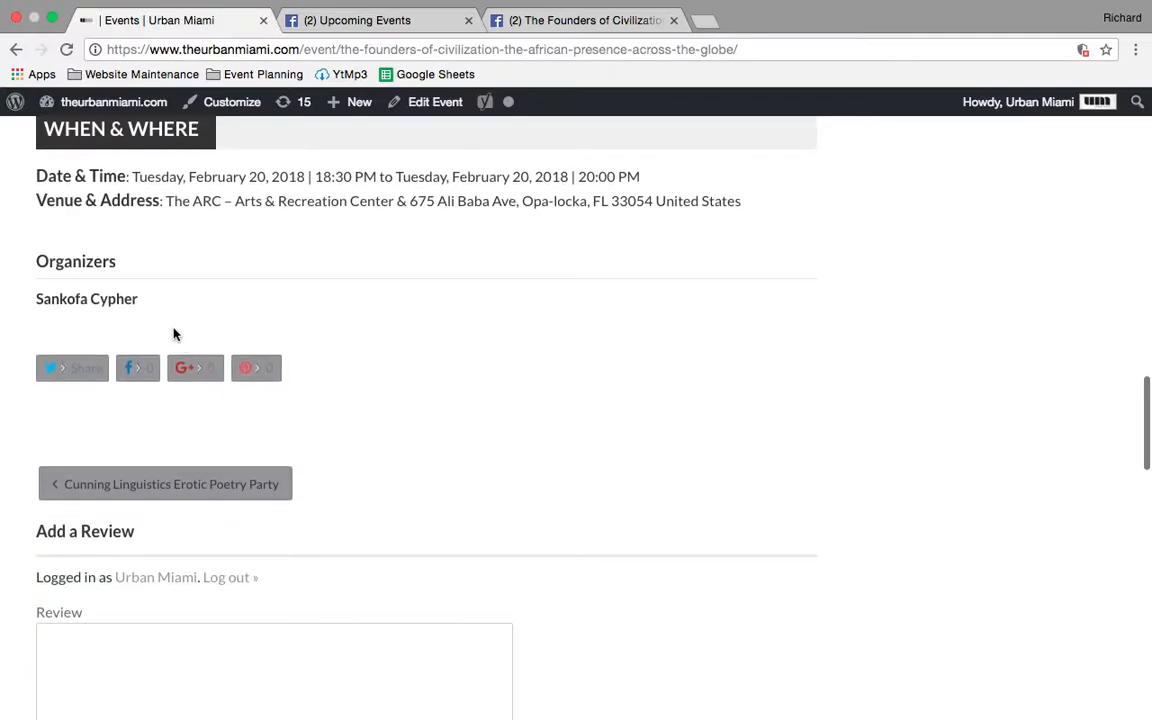
{"action": "scroll", "coordinate": [190, 418], "scroll_direction": "up", "scroll_amount": 18}
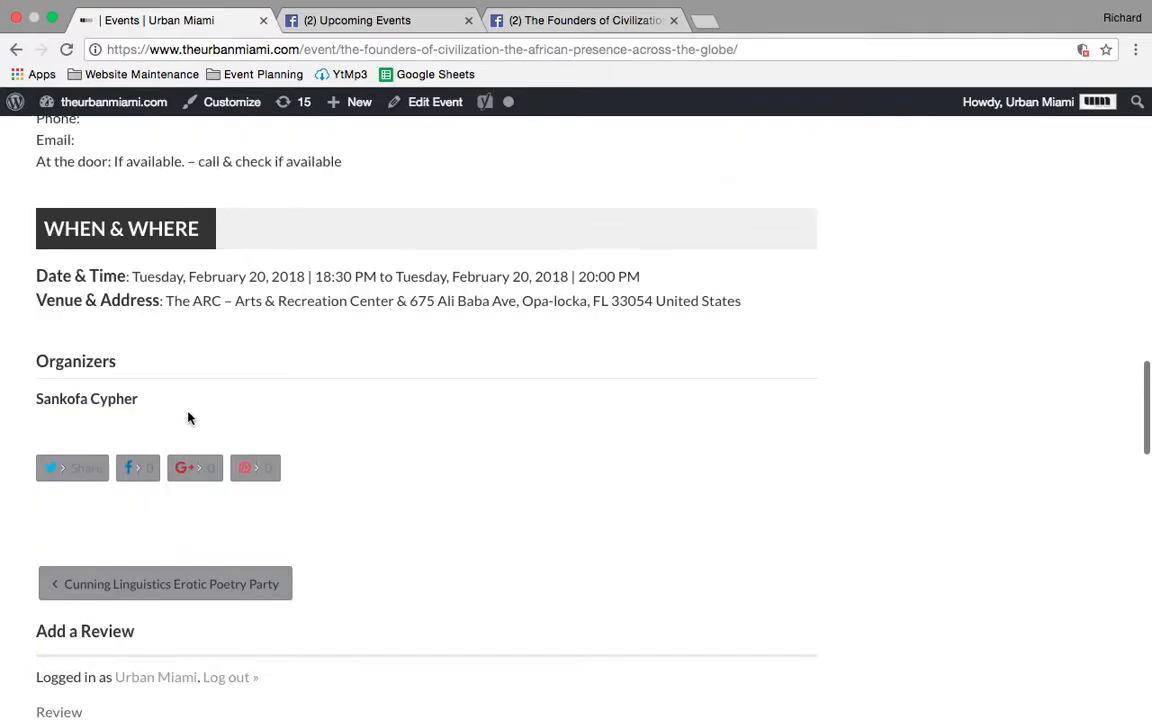
{"action": "scroll", "coordinate": [190, 418], "scroll_direction": "up", "scroll_amount": 4}
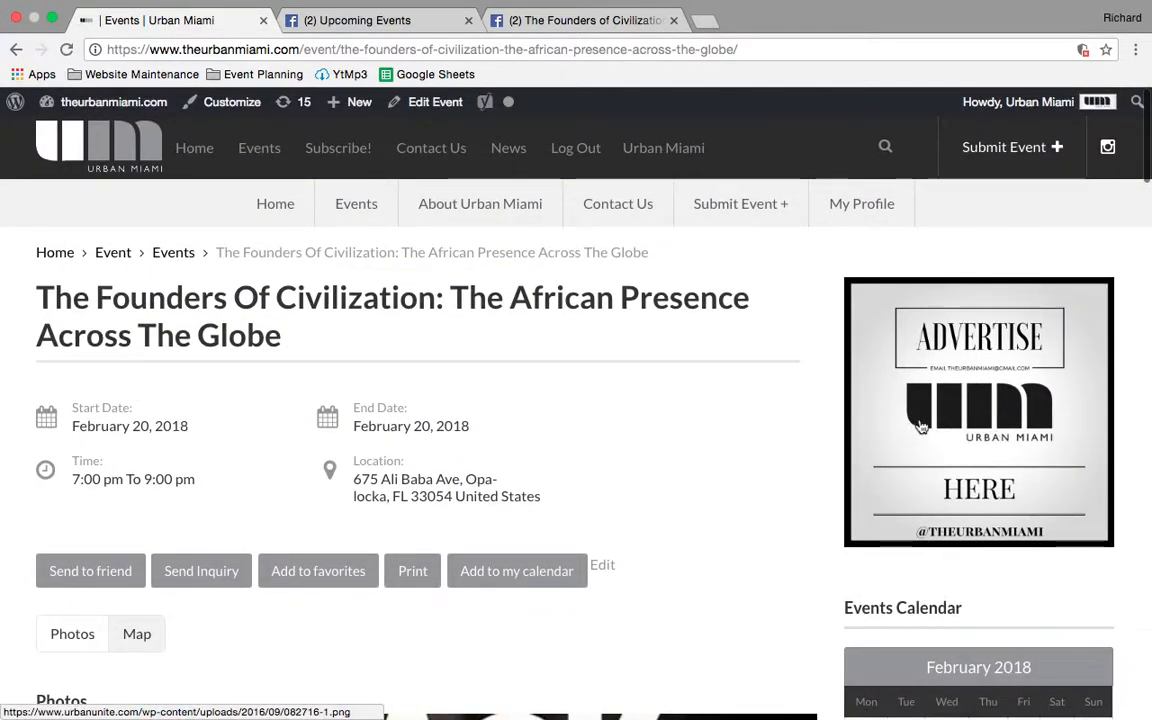
- Open the Urban Miami home page and look for the imported event in its Events section
{"action": "left_click", "coordinate": [200, 150]}
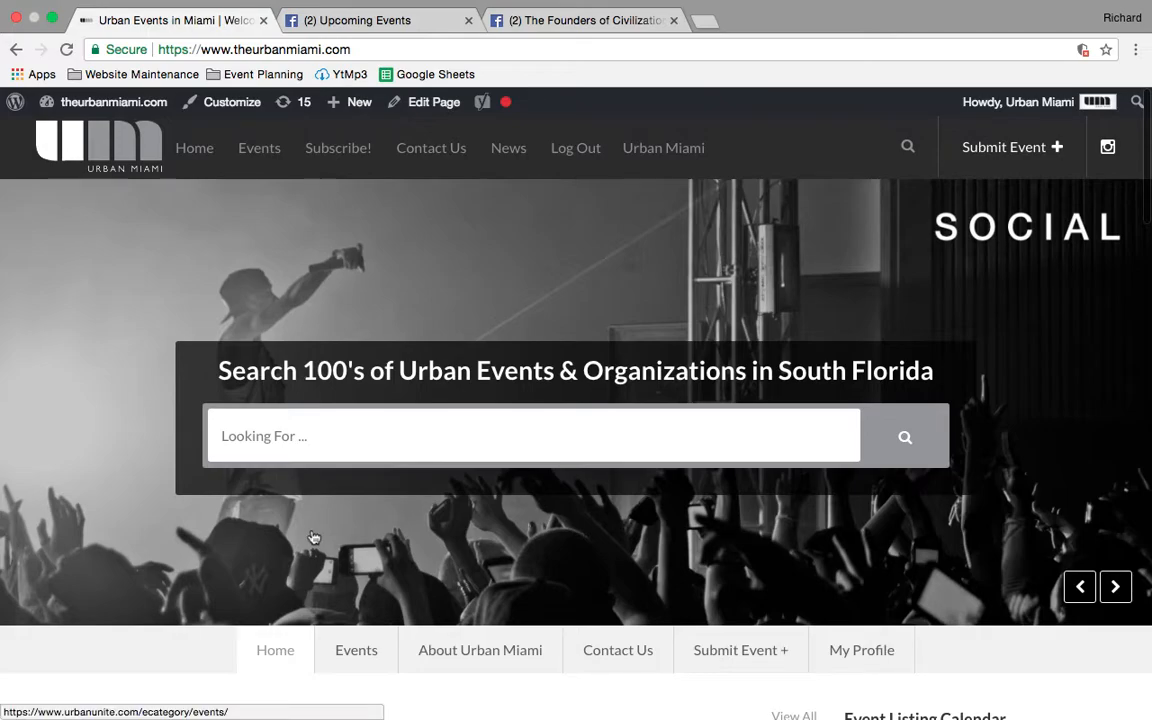
{"action": "scroll", "coordinate": [313, 538], "scroll_direction": "down", "scroll_amount": 10}
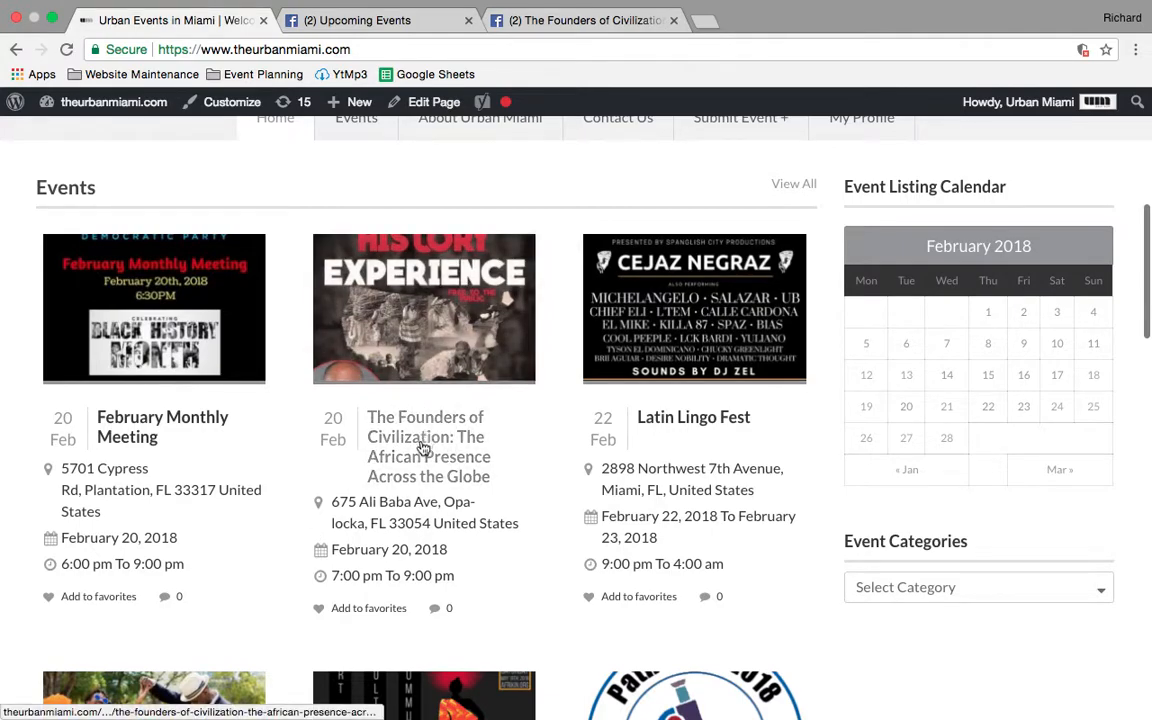
{"action": "scroll", "coordinate": [373, 424], "scroll_direction": "down", "scroll_amount": 2}
{"action": "scroll", "coordinate": [372, 422], "scroll_direction": "up", "scroll_amount": 7}
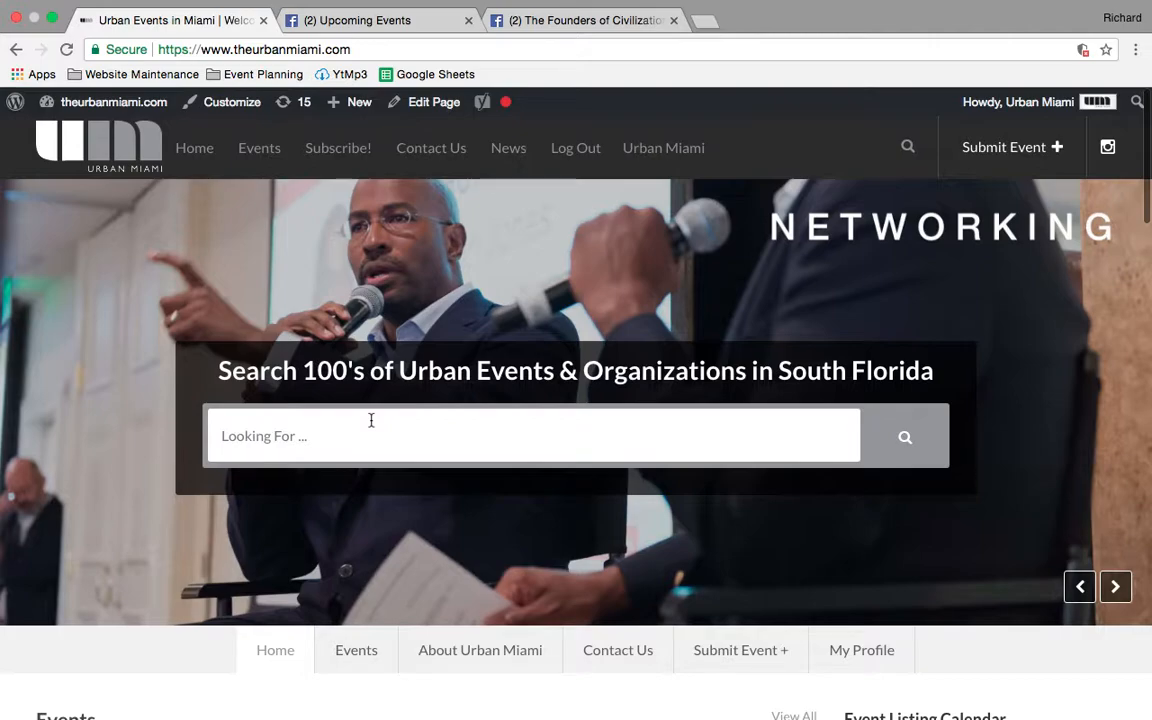
{"action": "key", "text": "F11"}
{"action": "right_click", "coordinate": [813, 692]}
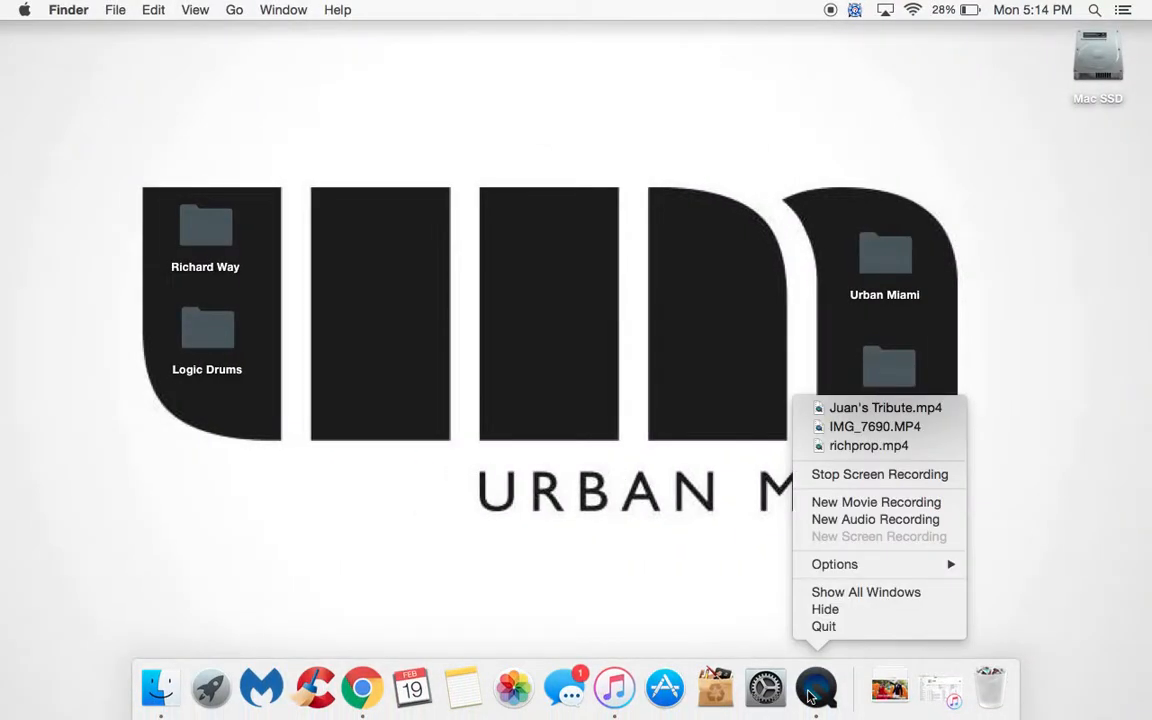